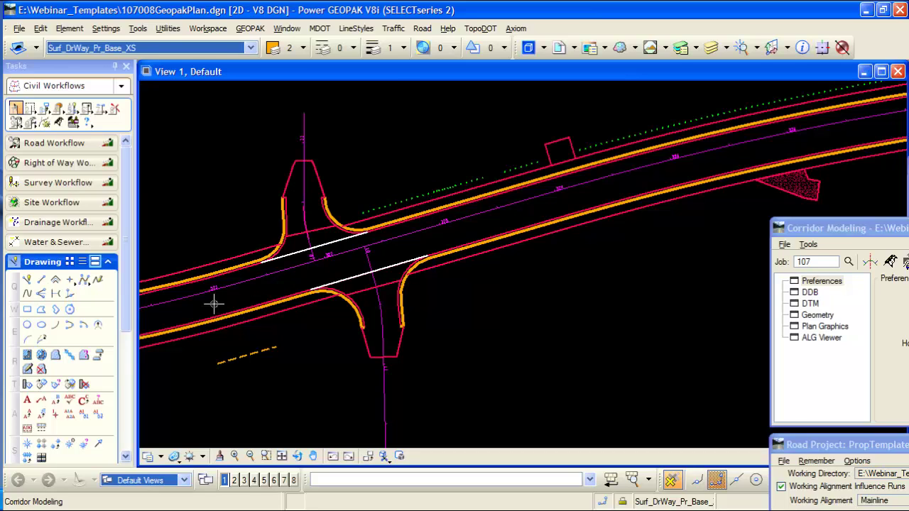
Step: Examine the curb, driveway and island linework along the road in the plan drawing
scroll(213, 299, down, 4)
scroll(381, 304, up, 3)
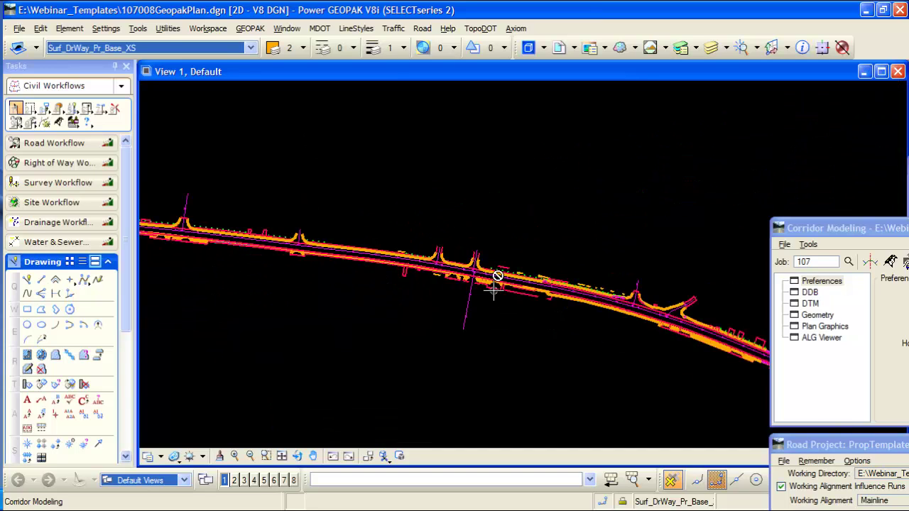
scroll(443, 279, up, 1)
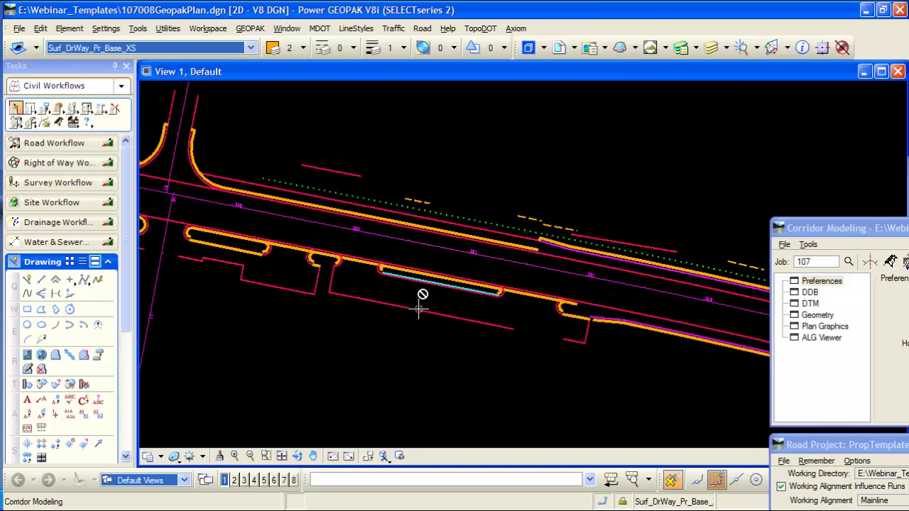
scroll(421, 309, down, 2)
scroll(473, 313, up, 2)
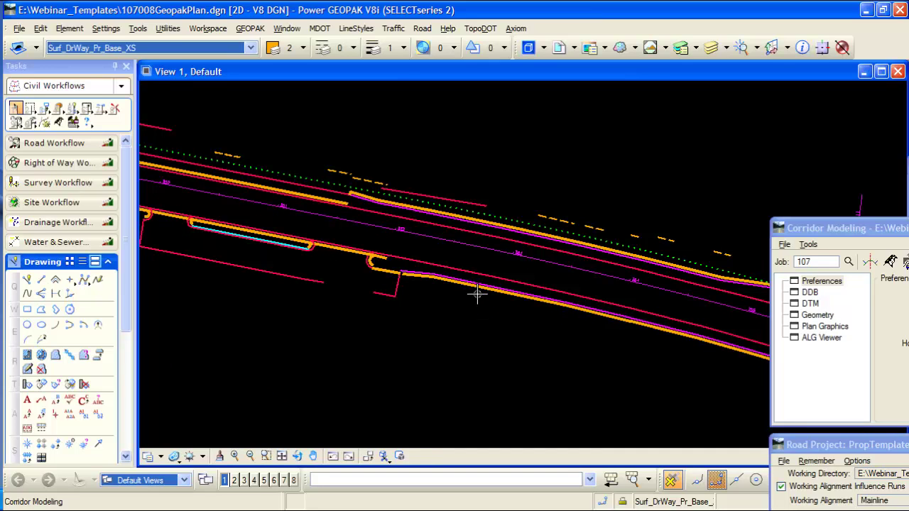
Step: Check the output accuracy settings in GEOPAK Road's User Preferences and dismiss them without changes
click(248, 29)
mouse_move(260, 48)
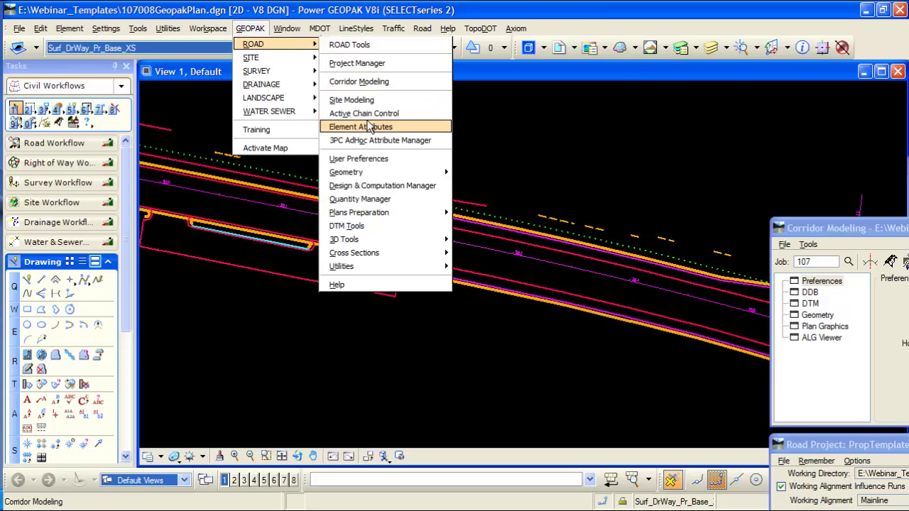
click(368, 158)
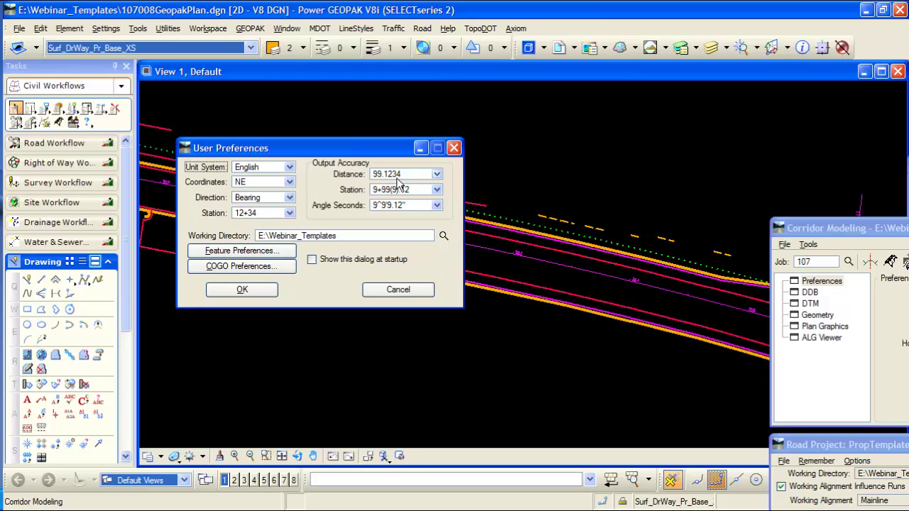
click(395, 292)
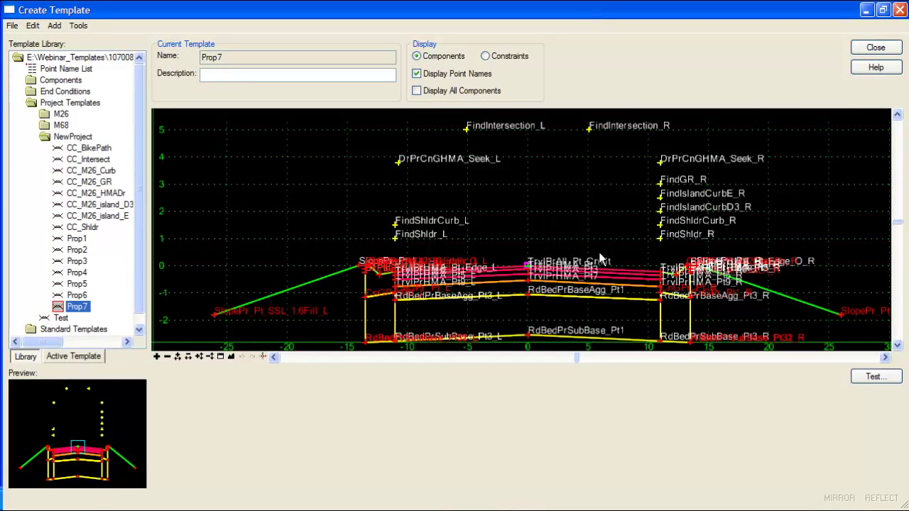
Step: Review the parametric constraints defined in the active Prop7 template, including the fill slope, shoulder, subbase and HMA surface labels
click(71, 357)
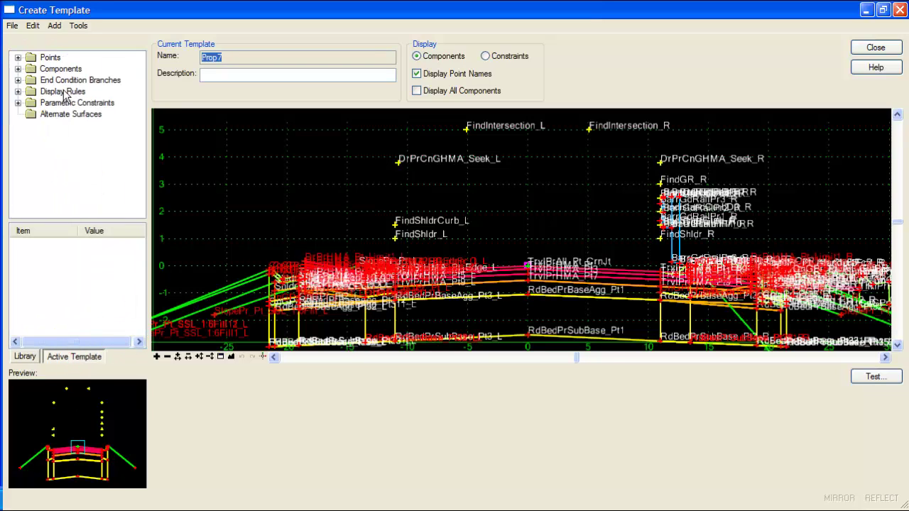
click(18, 102)
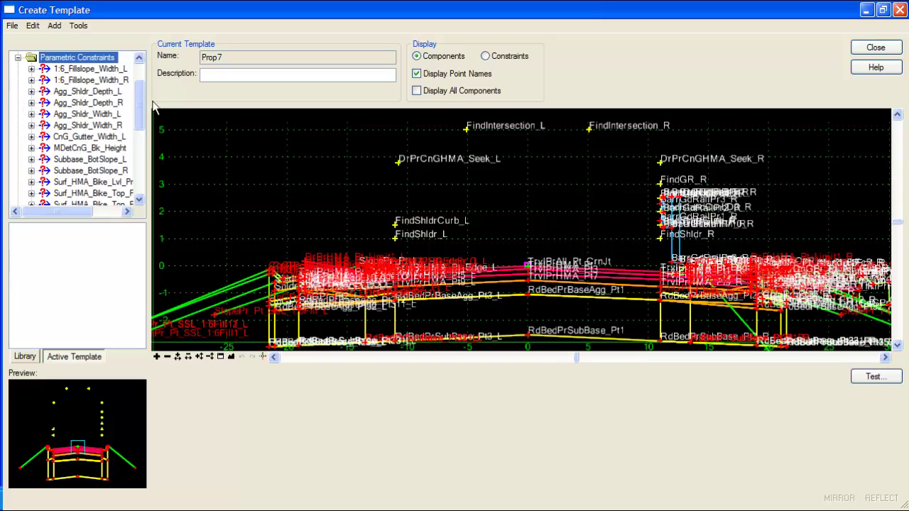
scroll(140, 99, down, 6)
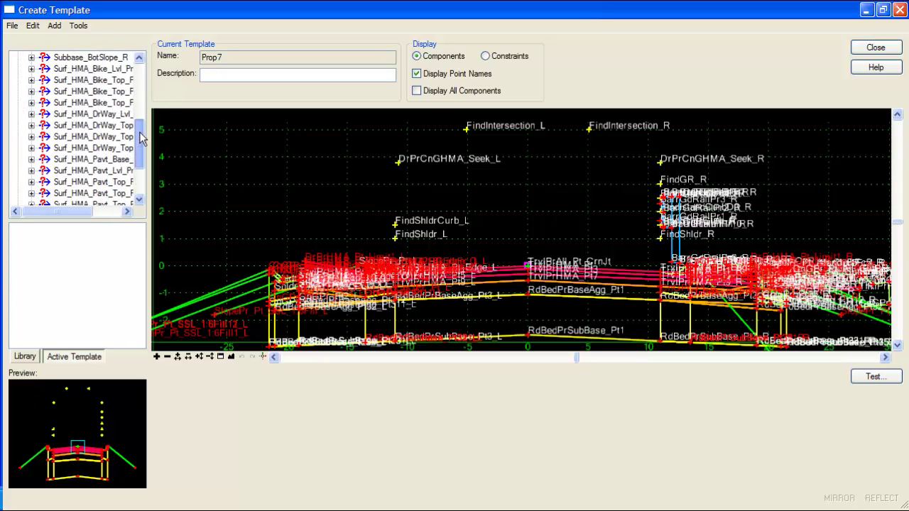
click(95, 148)
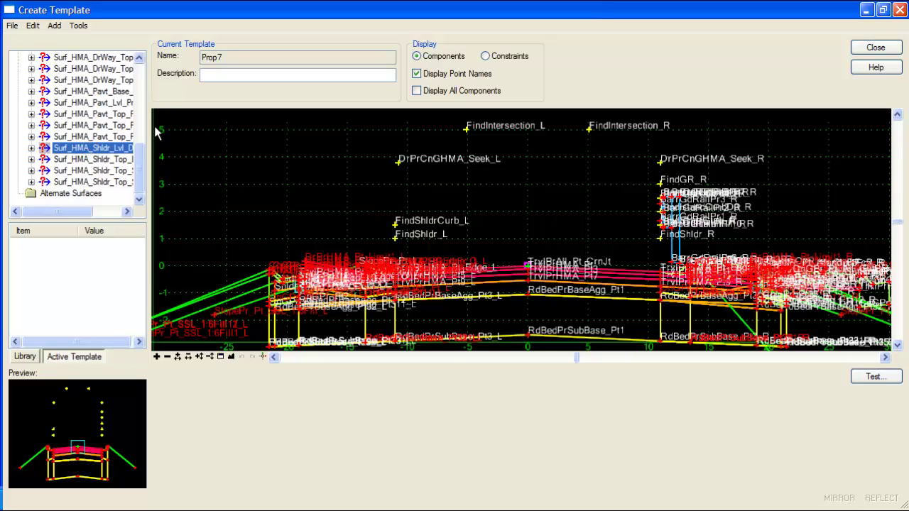
drag(140, 160, 140, 101)
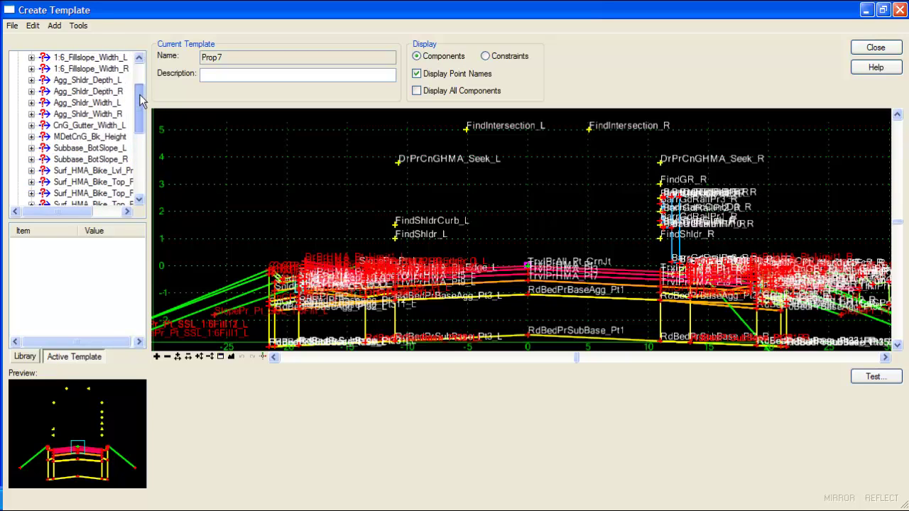
click(99, 91)
click(102, 70)
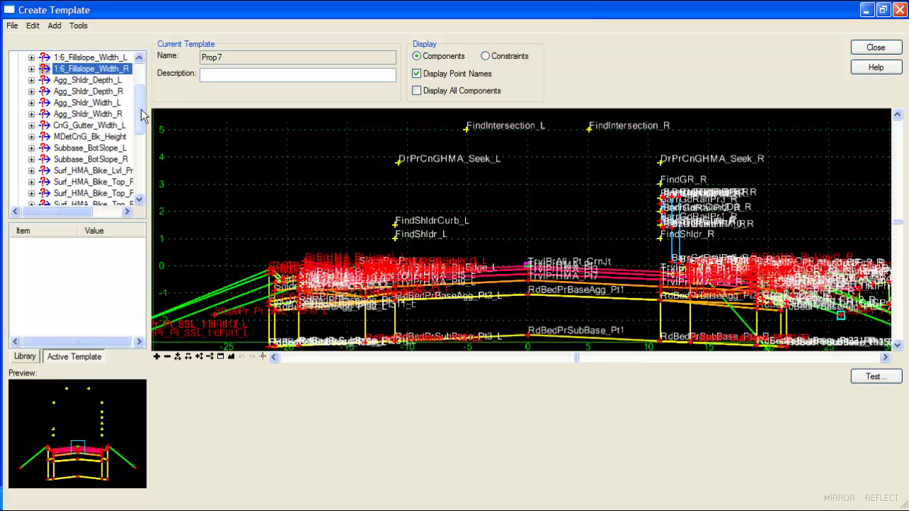
drag(141, 115, 142, 125)
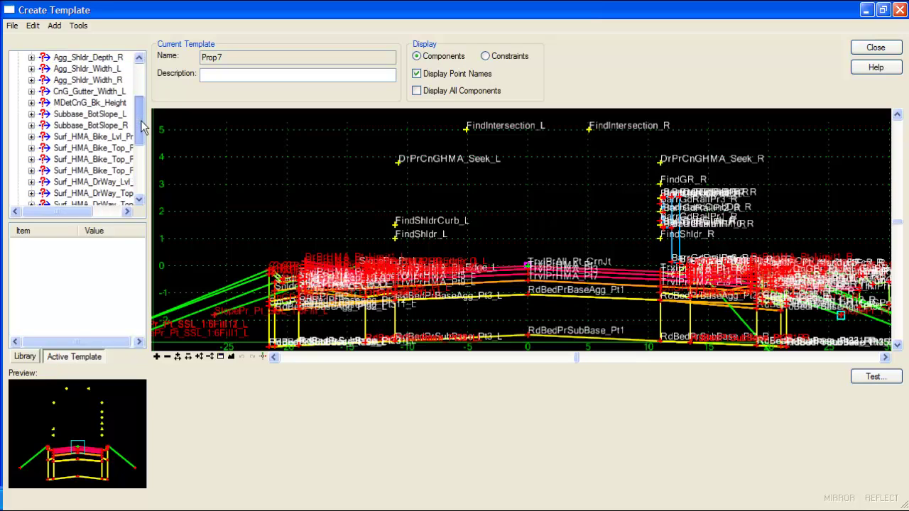
click(93, 115)
drag(141, 123, 141, 94)
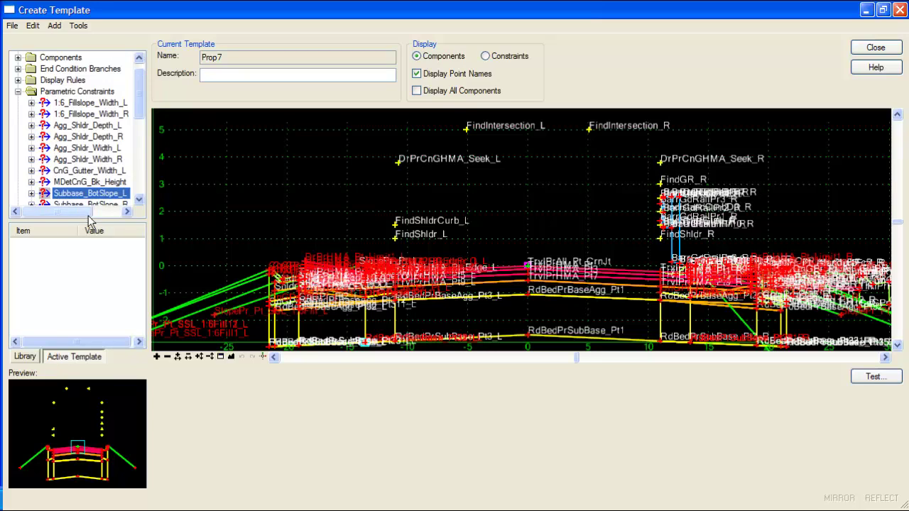
drag(139, 116, 143, 192)
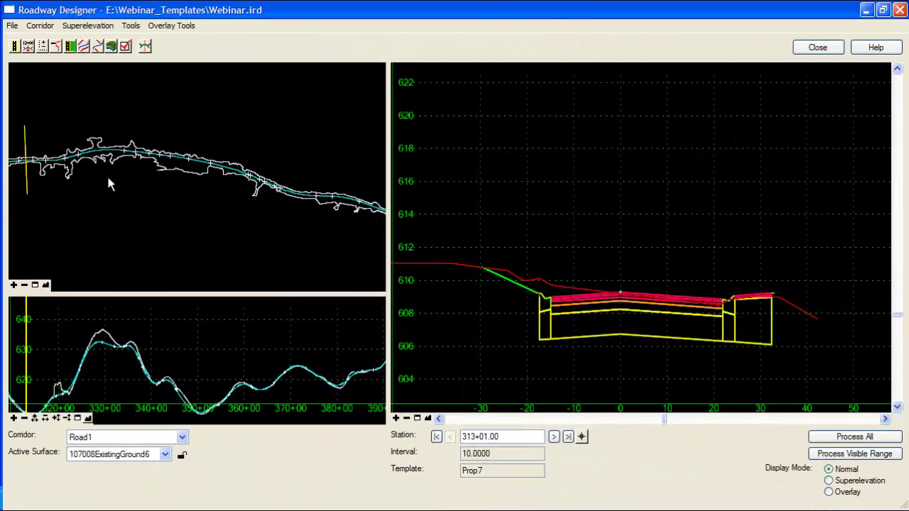
Step: Review the Road1 corridor definition and its Prop7 template drop at station 313+01.00
click(15, 46)
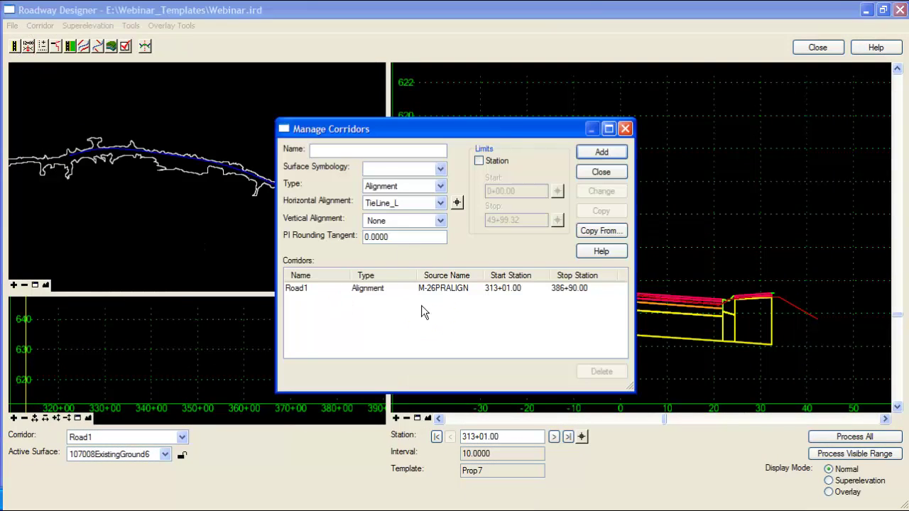
click(380, 287)
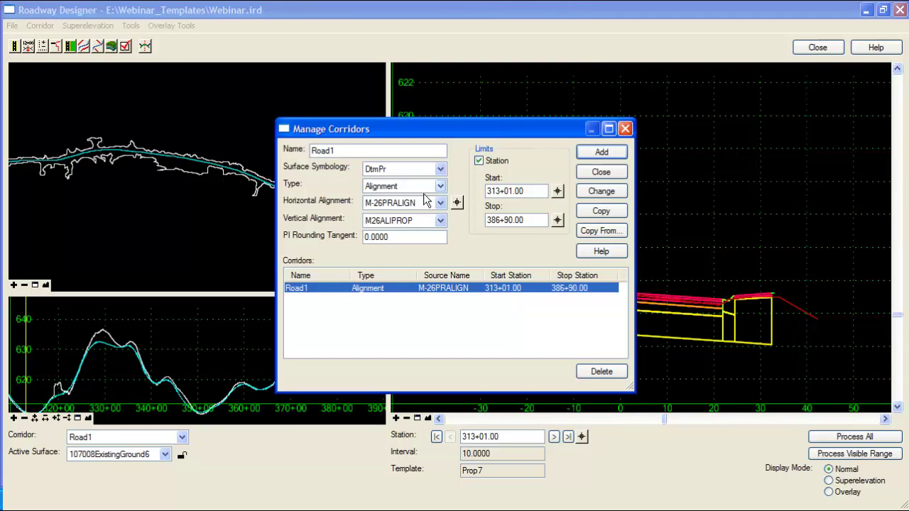
click(600, 172)
click(28, 46)
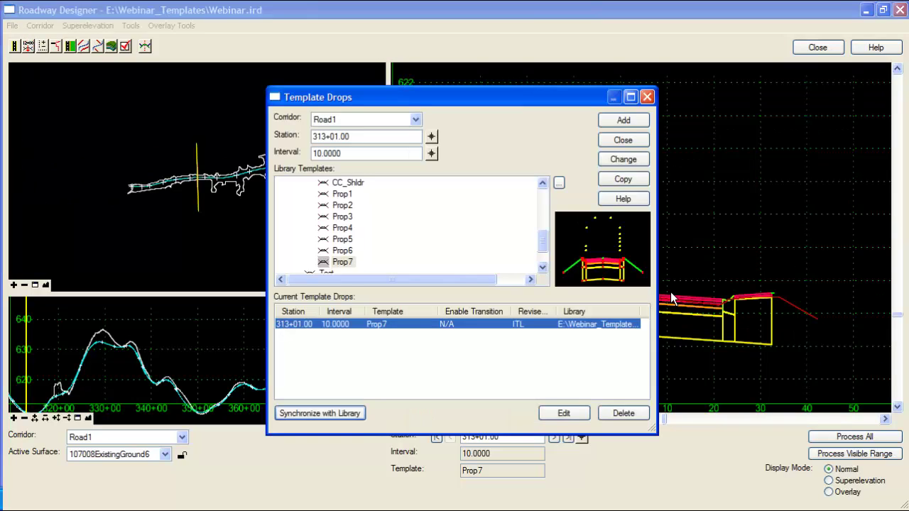
click(513, 324)
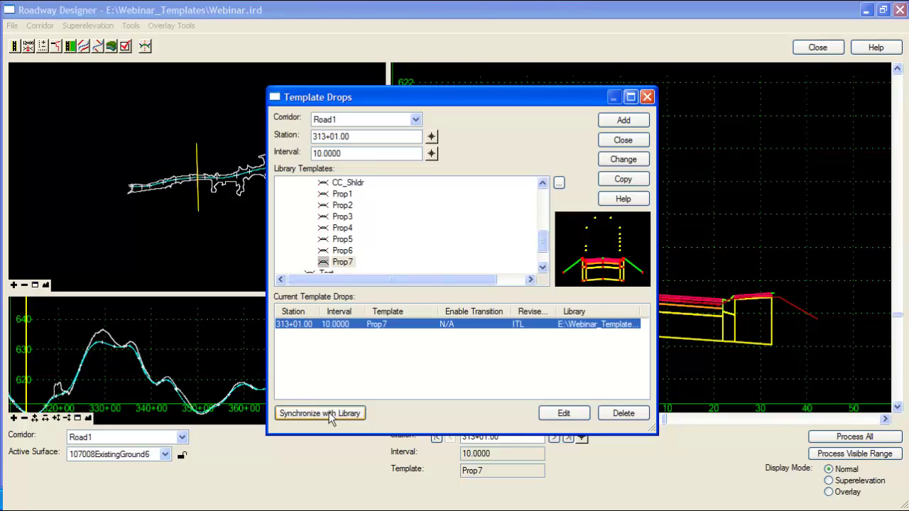
click(638, 138)
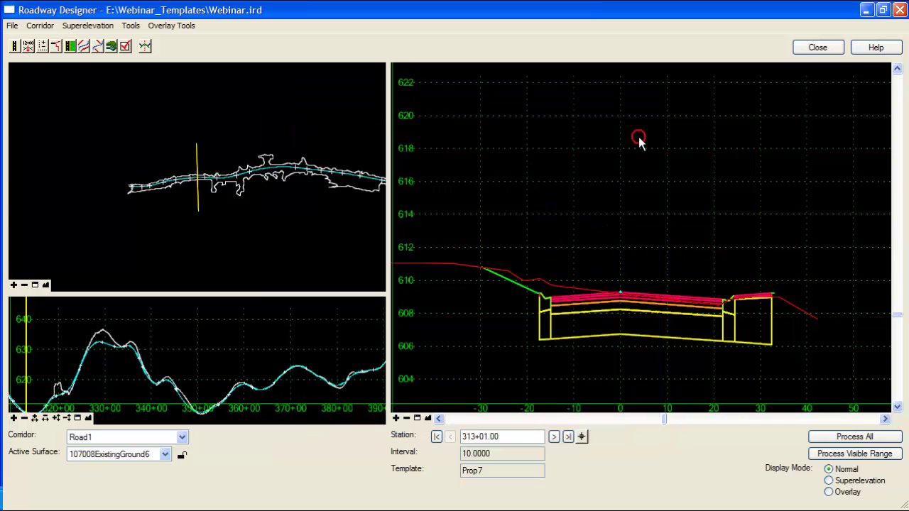
Step: Add a Surf_HMA_Pavt_Lvl_Pr_Depth parametric constraint override to Road1 with start and stop values of -0.5 from 313+01.00 to 386+90.00
click(130, 27)
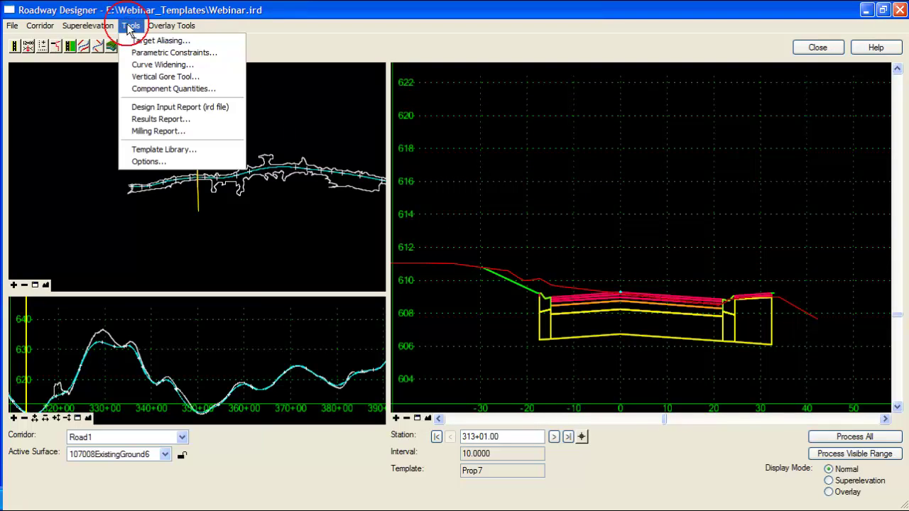
click(183, 54)
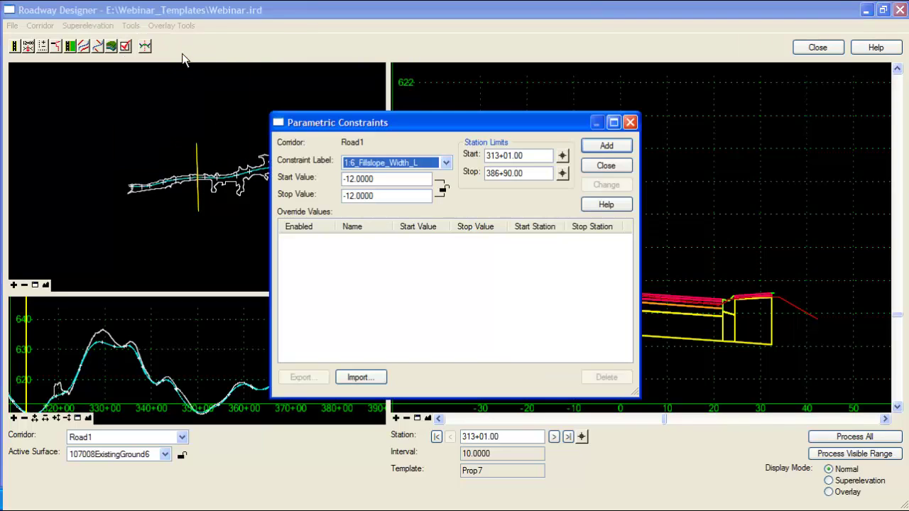
click(445, 164)
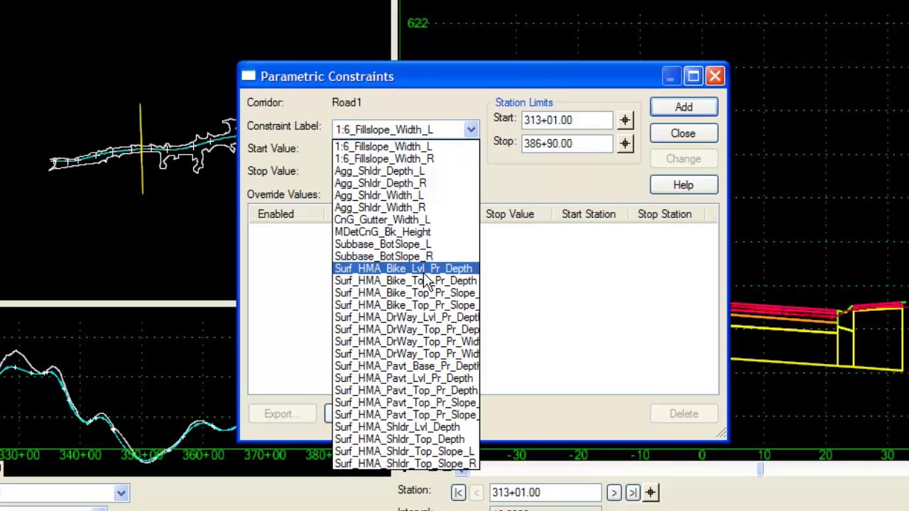
click(435, 380)
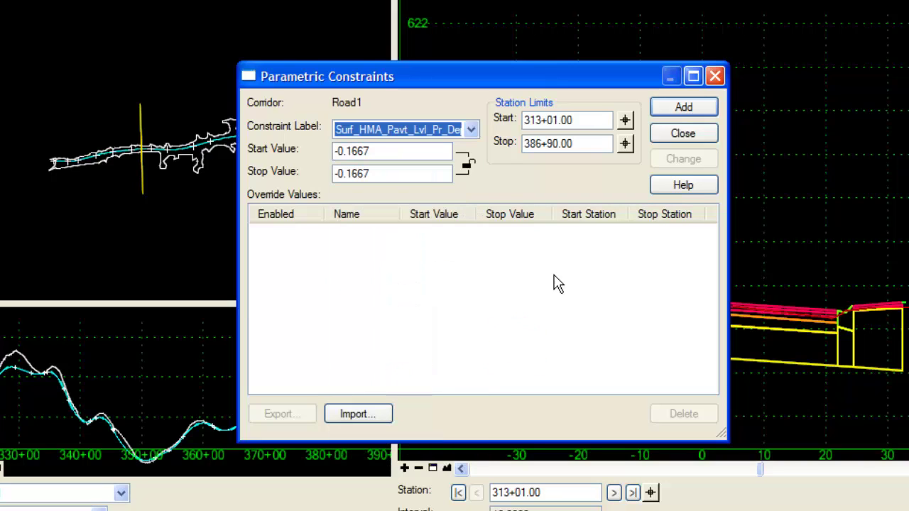
click(485, 82)
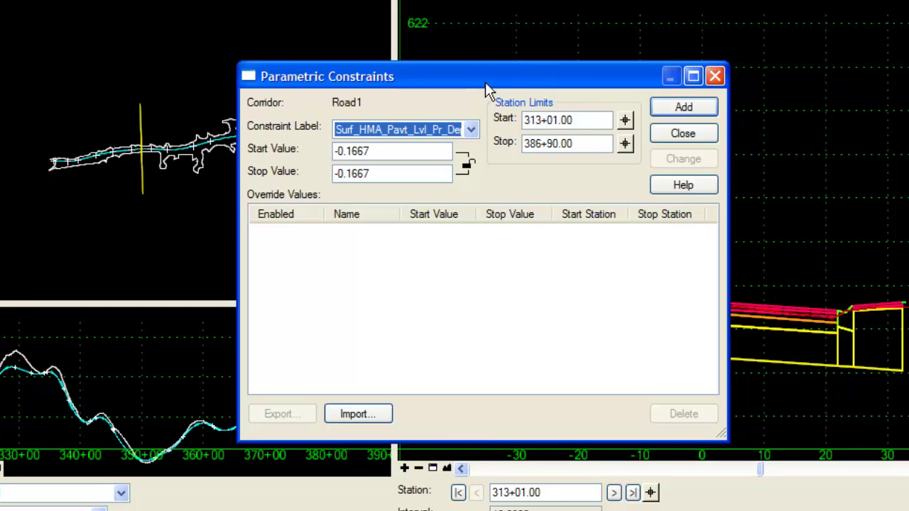
drag(348, 151, 409, 150)
text(5)
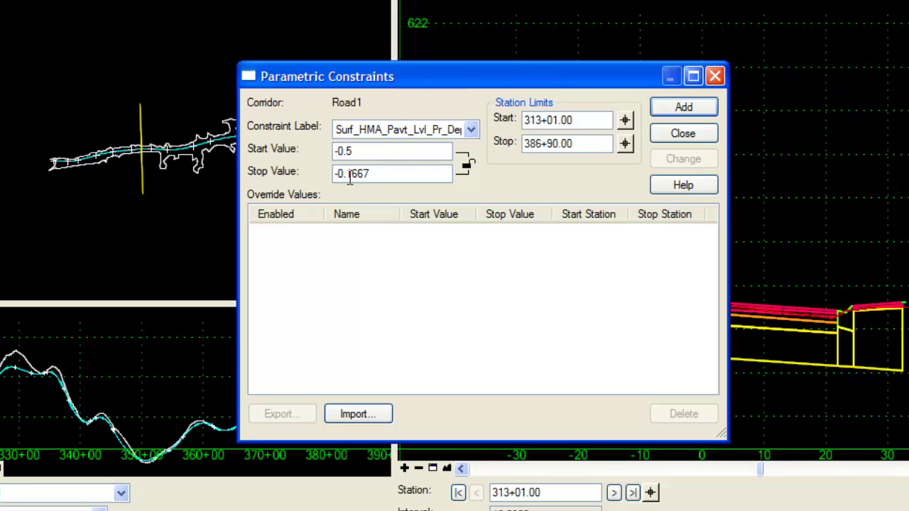
mouse_move(353, 173)
mouse_down()
mouse_move(397, 174)
mouse_move(345, 173)
mouse_up()
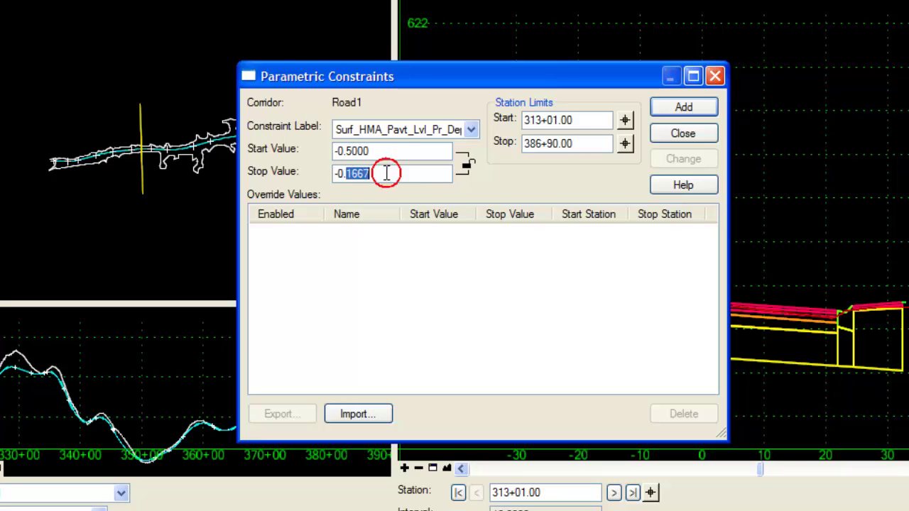
text(5)
click(442, 142)
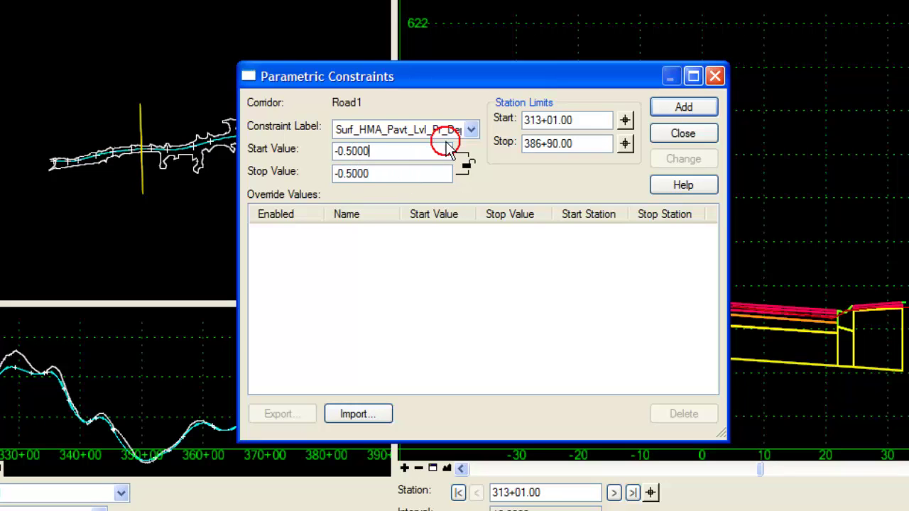
click(672, 107)
drag(561, 75, 341, 76)
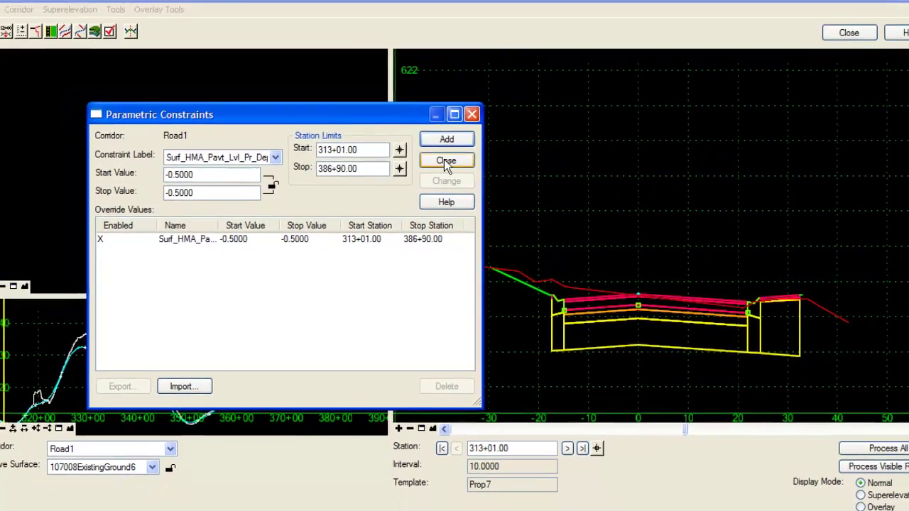
click(464, 135)
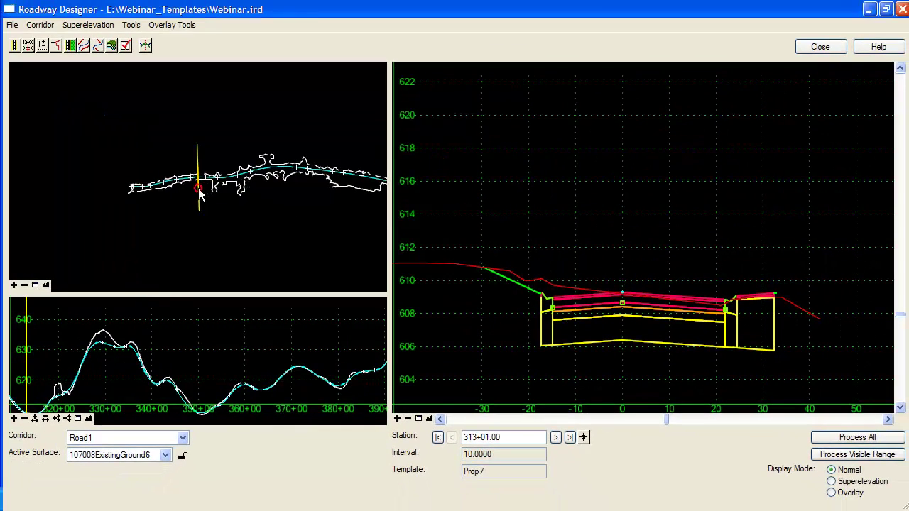
Step: Inspect Road1's cross sections along the alignment and take a close look at the pavement edge at station 355+80.00
click(254, 186)
click(338, 190)
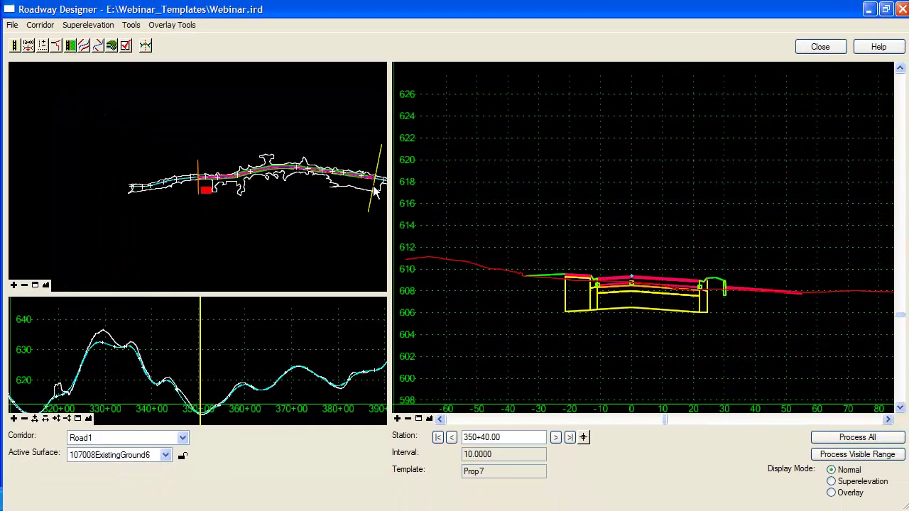
click(308, 178)
scroll(752, 331, up, 5)
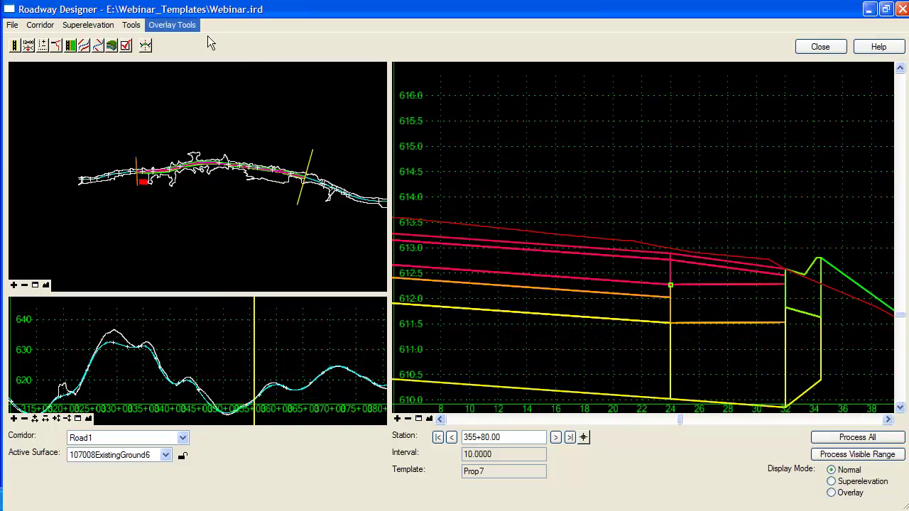
Step: Add a Surf_HMA_Shldr_Lvl_Depth parametric constraint override to Road1 with start and stop values of -0.5 from 313+01.00 to 386+90.00
click(130, 25)
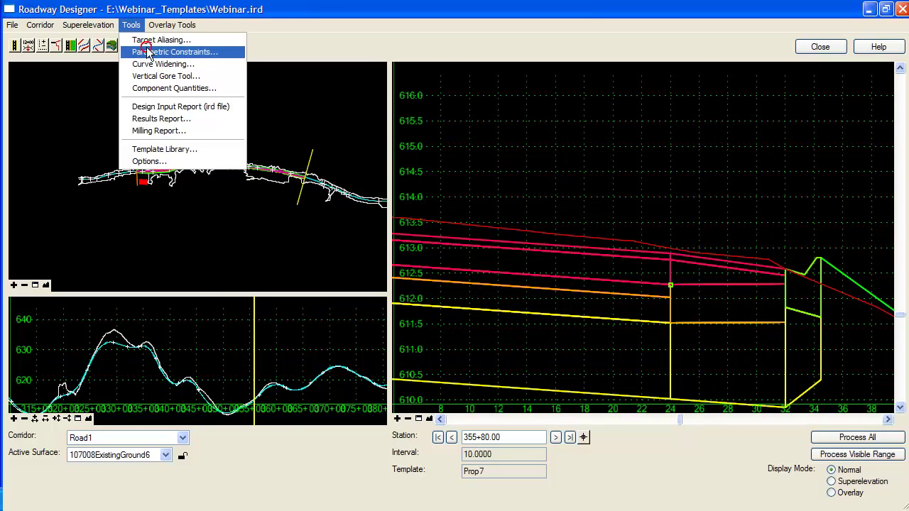
click(150, 53)
drag(163, 43, 352, 132)
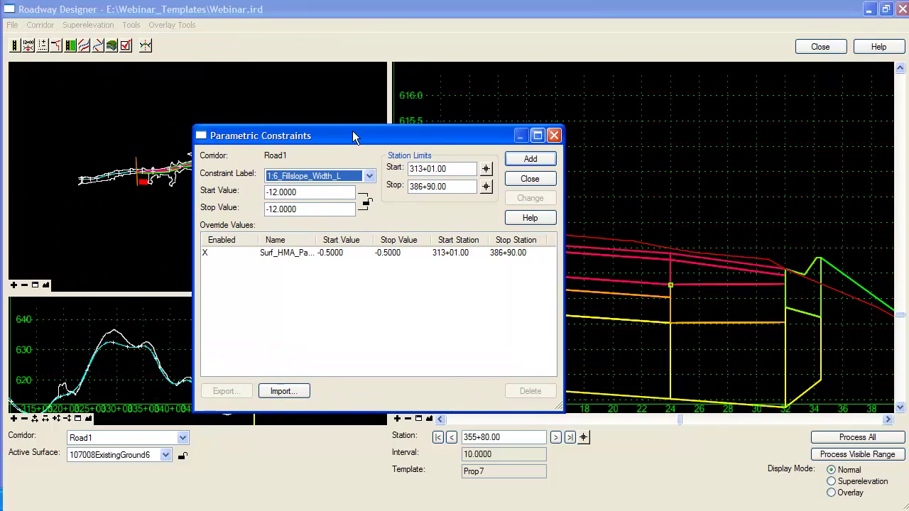
click(369, 176)
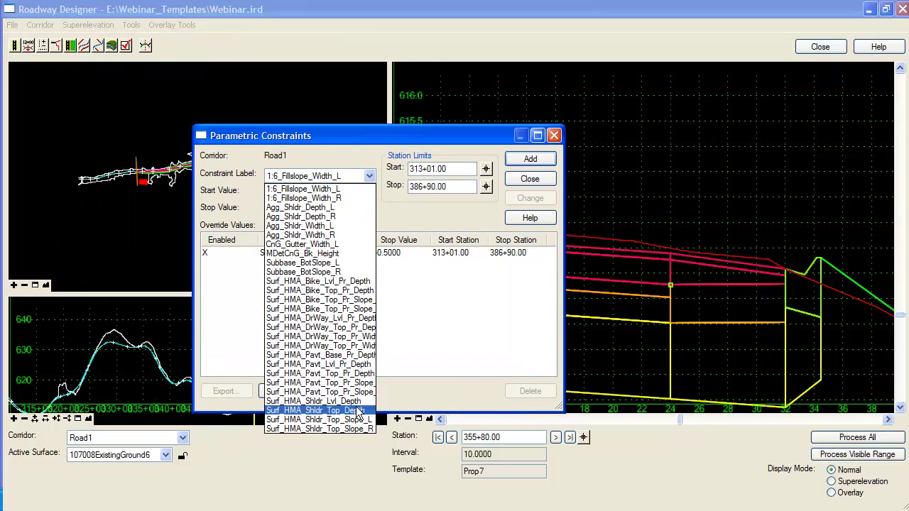
click(359, 406)
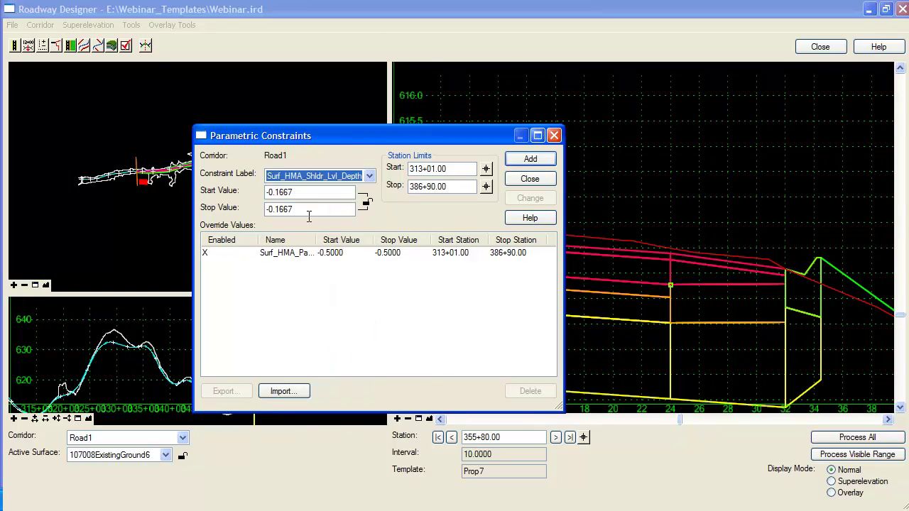
drag(274, 192, 319, 207)
text(5)
text(5)
click(513, 158)
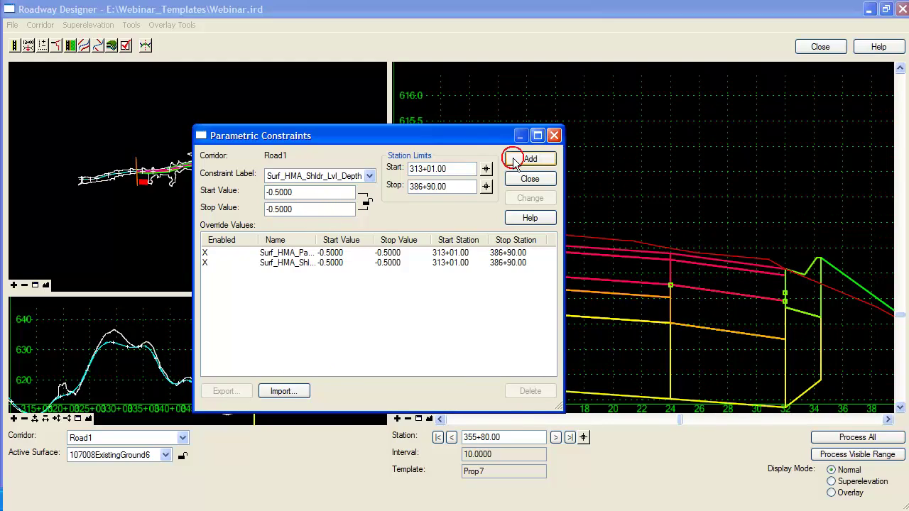
click(528, 178)
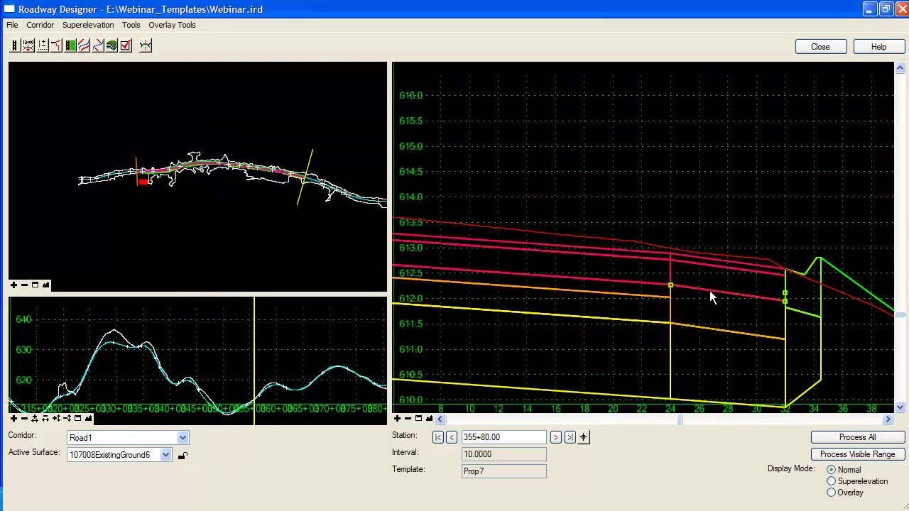
scroll(701, 241, down, 2)
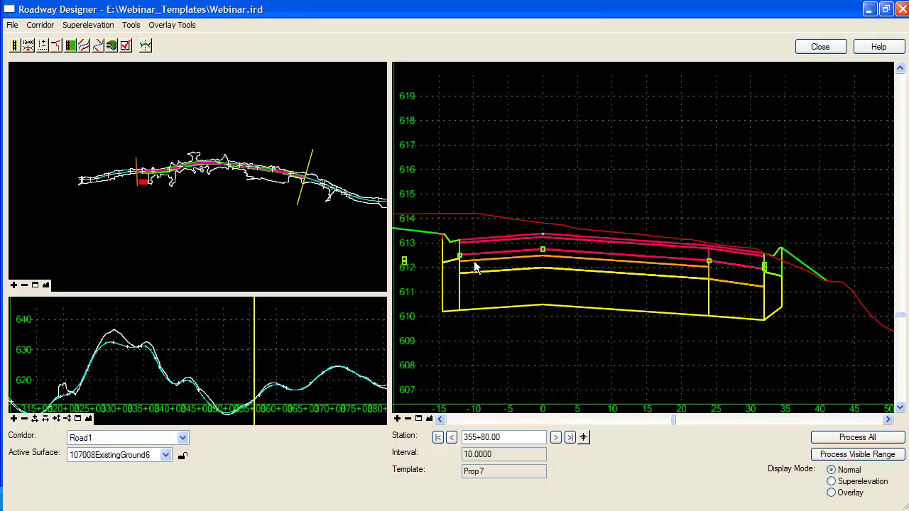
Step: Reopen Road1's parametric constraints, show the full override names, and review the pavement and shoulder level depth overrides
click(133, 27)
click(150, 50)
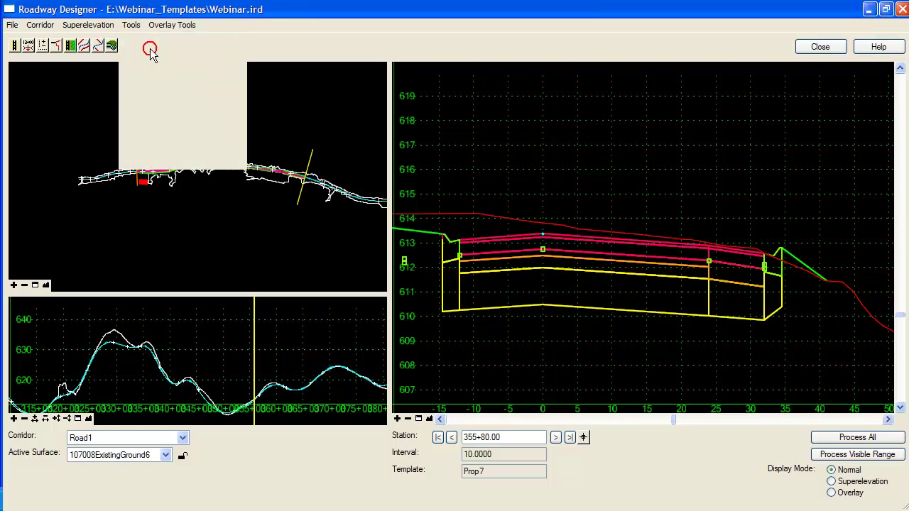
click(135, 172)
drag(126, 149, 187, 149)
click(149, 162)
click(150, 172)
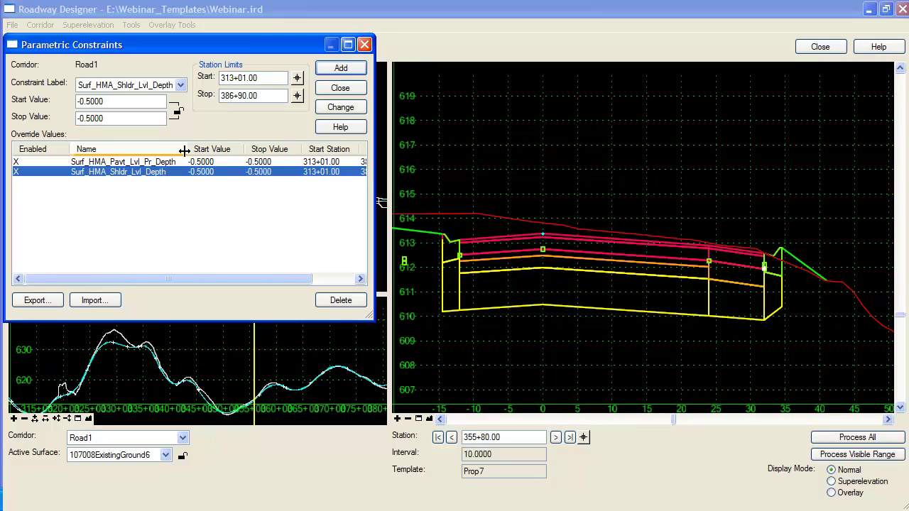
Step: Examine the start and stop values of the Agg_Shldr_Width_L constraint without adding an override
click(181, 85)
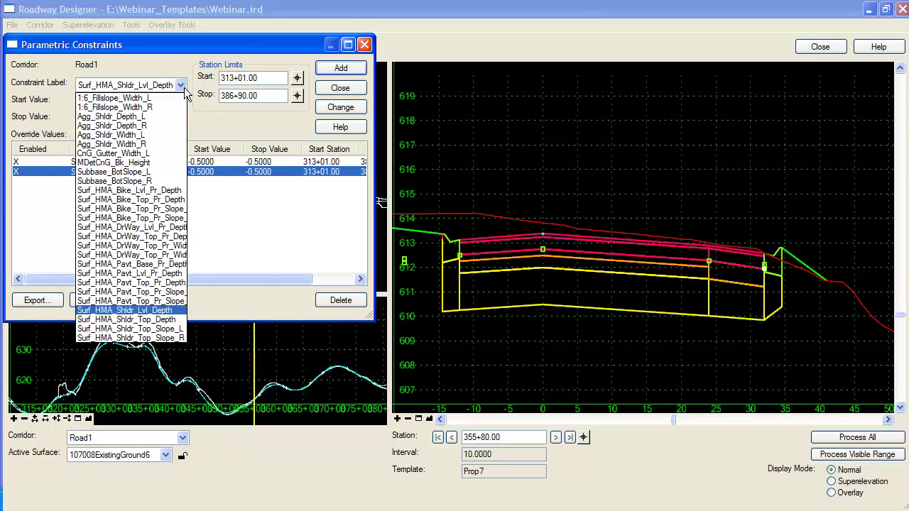
click(155, 135)
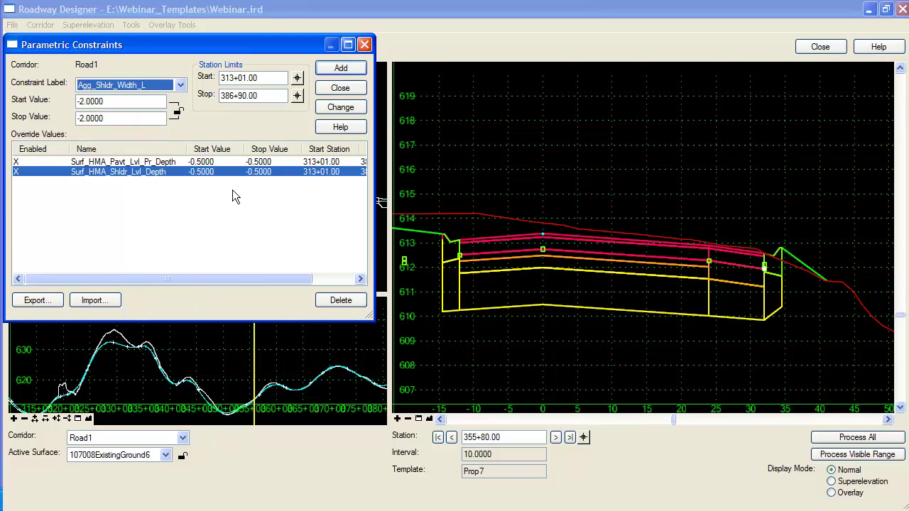
drag(159, 49, 350, 142)
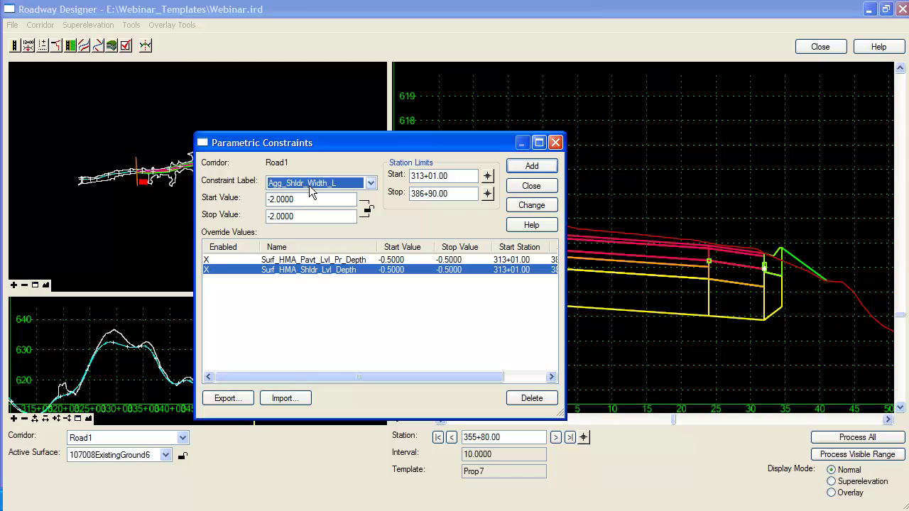
double_click(281, 200)
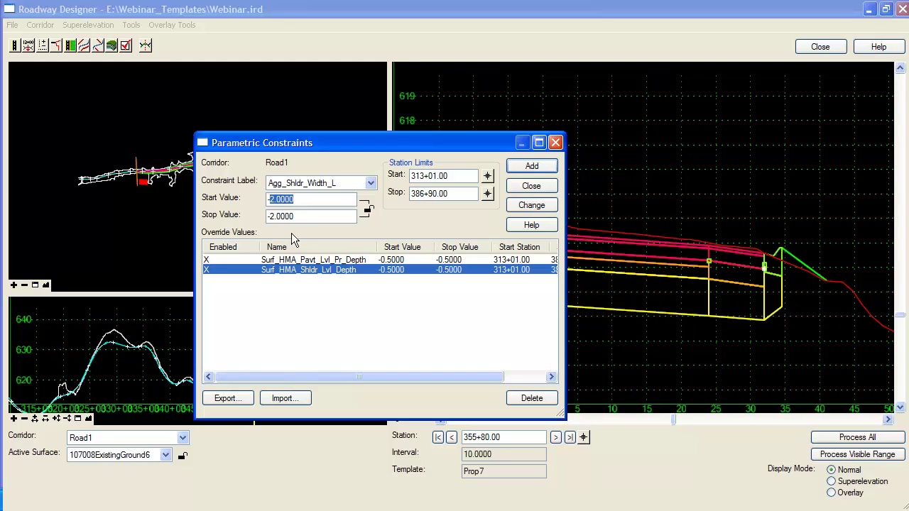
drag(345, 147, 382, 146)
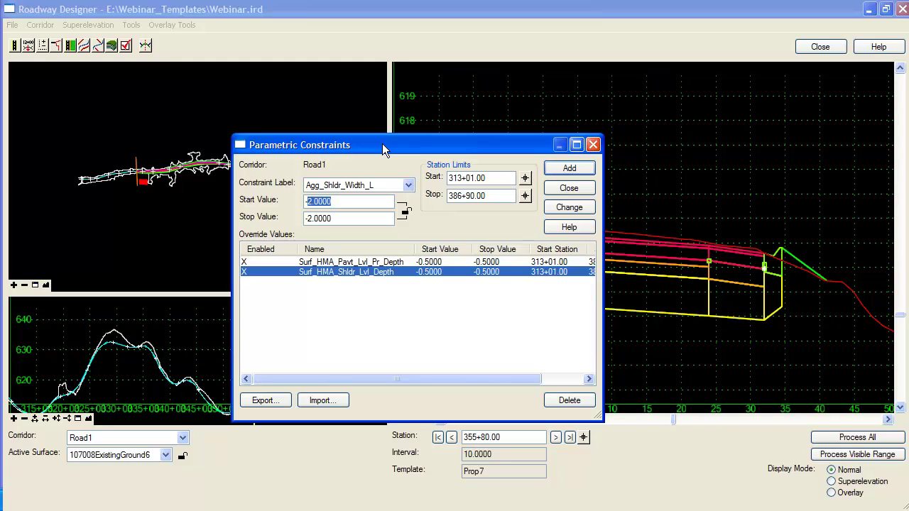
Step: Disable the Surf_HMA_Pavt_Lvl_Pr_Depth and Surf_HMA_Shldr_Lvl_Depth overrides and uncover the cross section for comparison
click(246, 260)
click(246, 270)
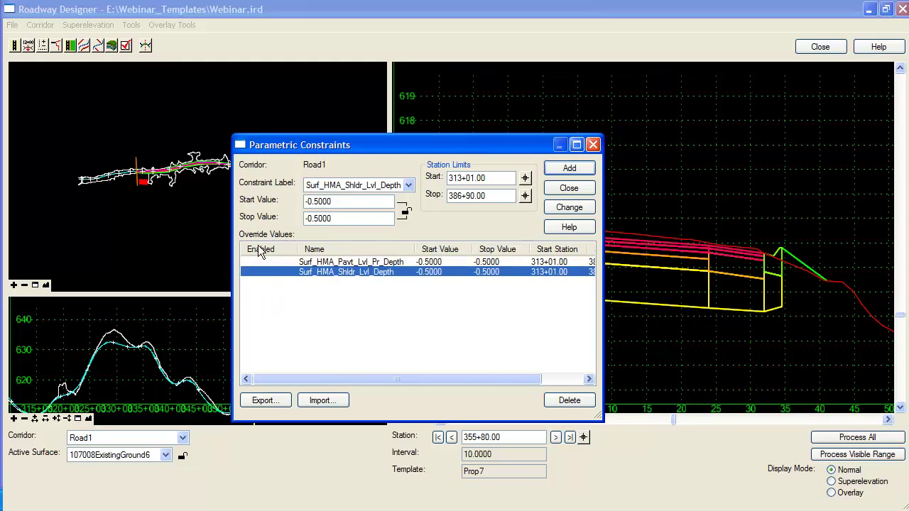
drag(352, 145, 206, 144)
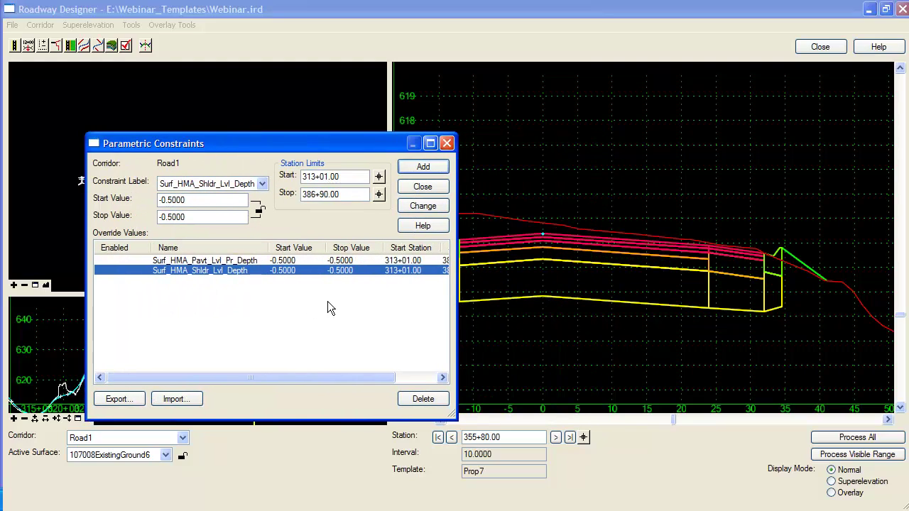
Step: Re-enable the pavement and shoulder level depth overrides and close the parametric constraints
click(106, 260)
click(104, 271)
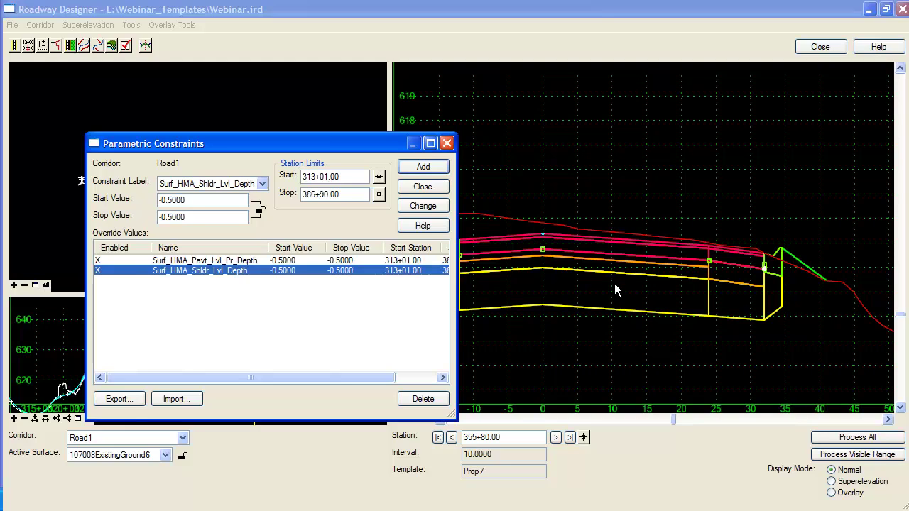
click(424, 184)
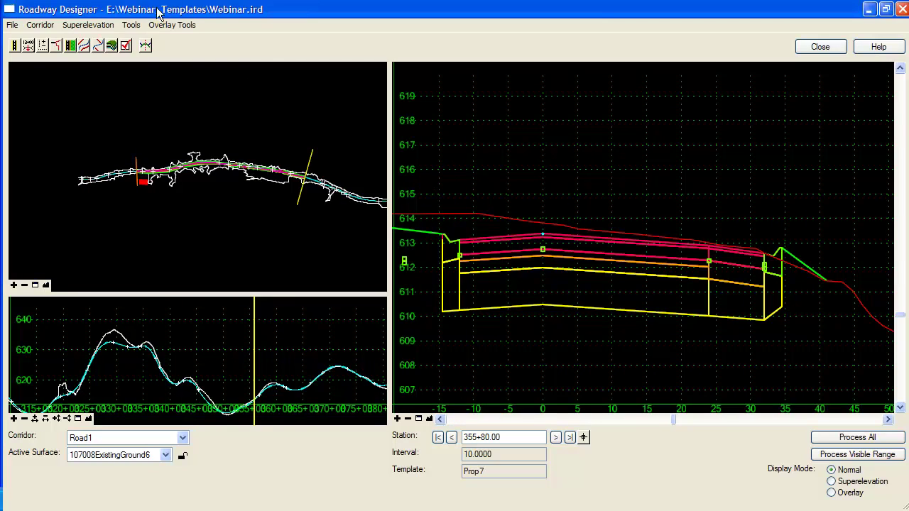
Step: Look over the Roadway Designer options and leave them without changes
click(130, 26)
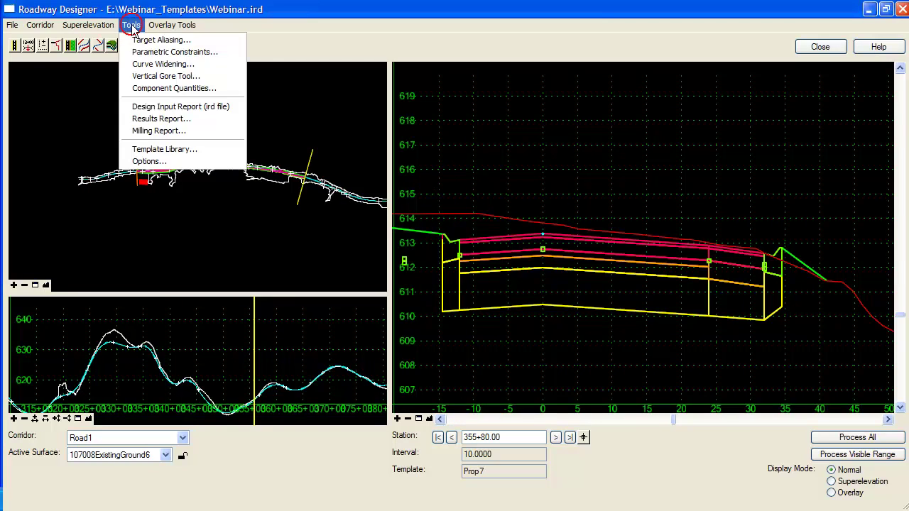
click(164, 149)
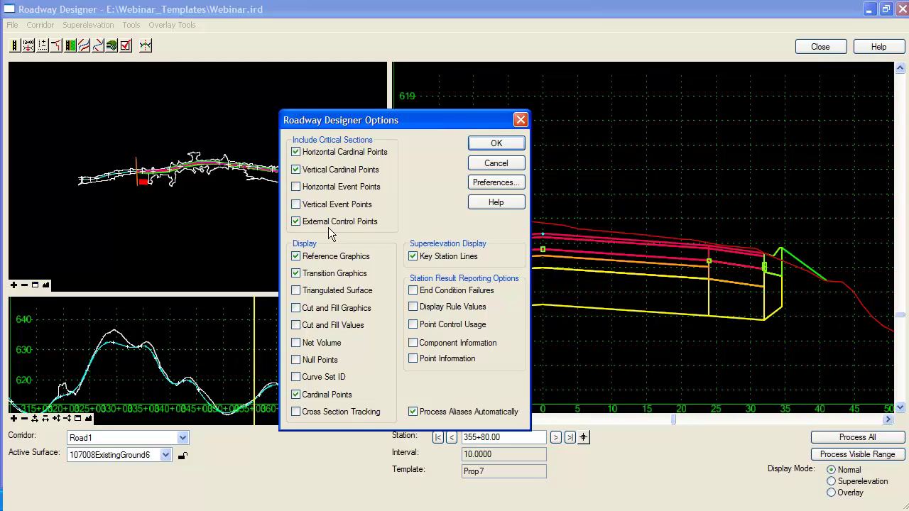
click(504, 164)
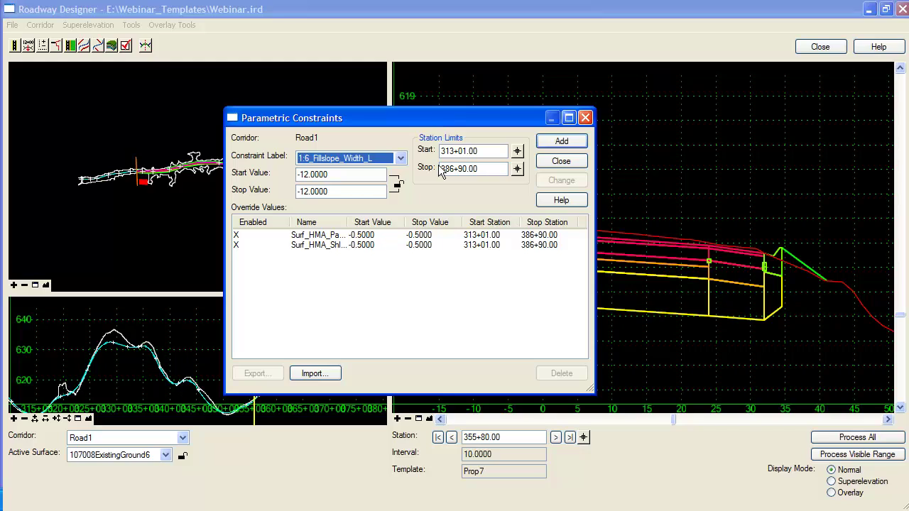
Step: Review the constraint labels available for Road1 and the names of its existing overrides
click(401, 160)
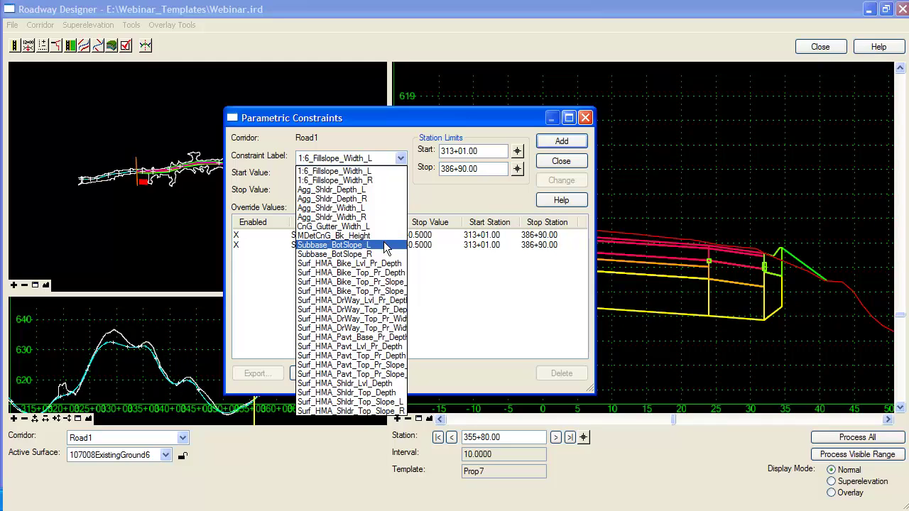
click(385, 174)
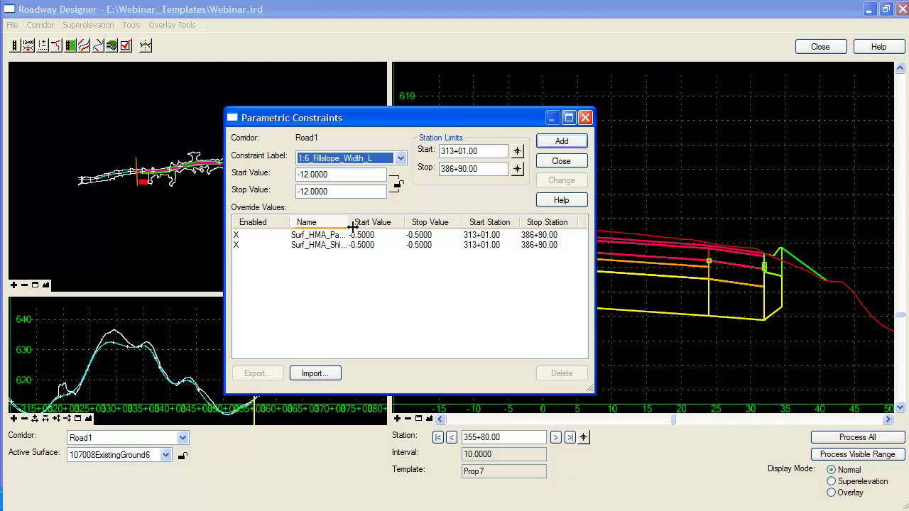
drag(348, 223, 387, 224)
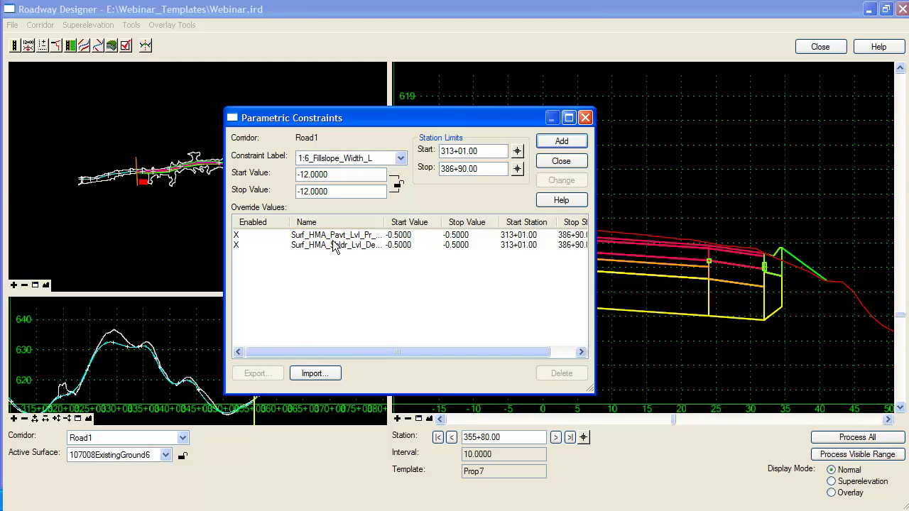
click(400, 158)
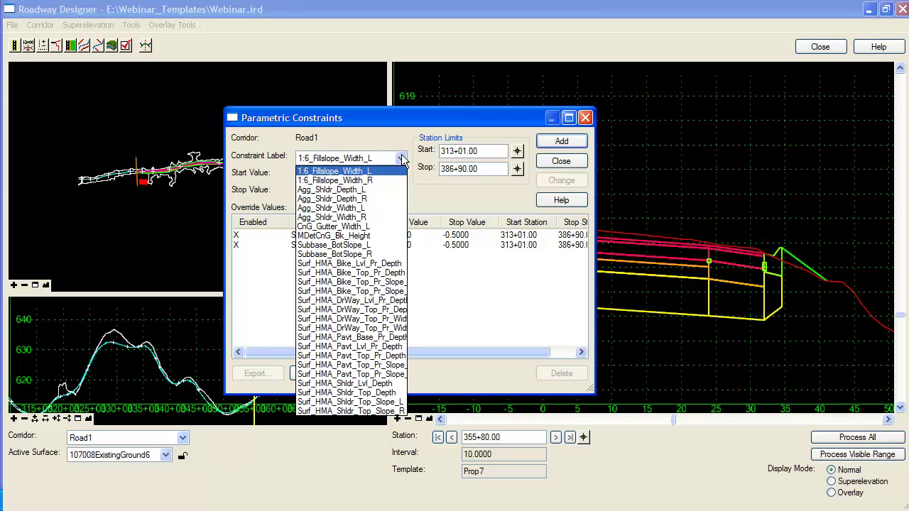
click(460, 191)
Step: Add a second Surf_HMA_Shldr_Lvl_Depth override with start value -0.4 and stop value -0.5, from 313+01.00 to 386+80.00
click(341, 245)
drag(381, 226, 410, 222)
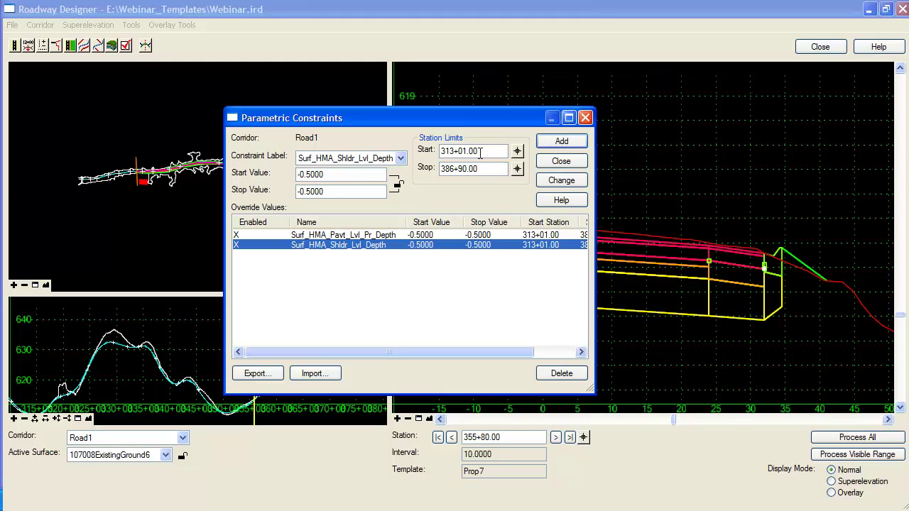
drag(479, 168, 459, 164)
text(80.00)
click(460, 168)
drag(305, 174, 325, 174)
text(4000)
click(551, 142)
Step: Compare the two overlapping Surf_HMA_Shldr_Lvl_Depth overrides and delete the one starting at -0.4
click(338, 255)
click(345, 246)
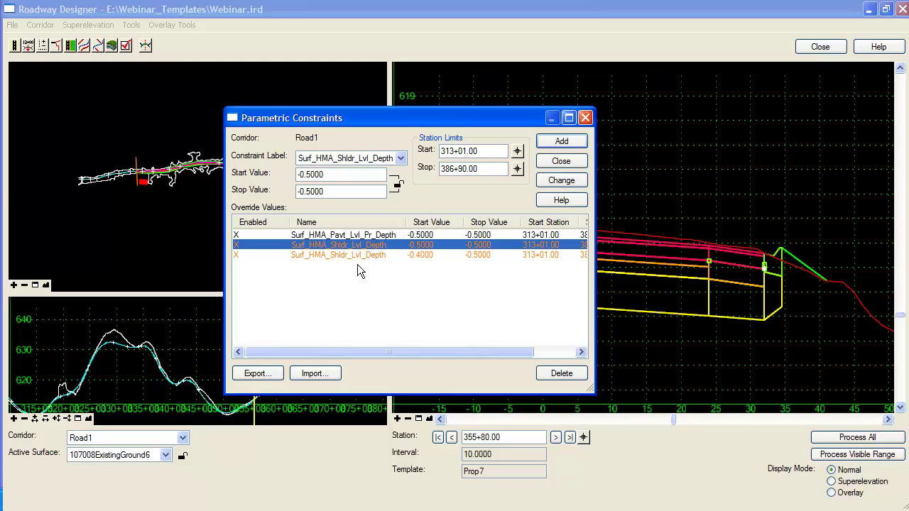
click(326, 256)
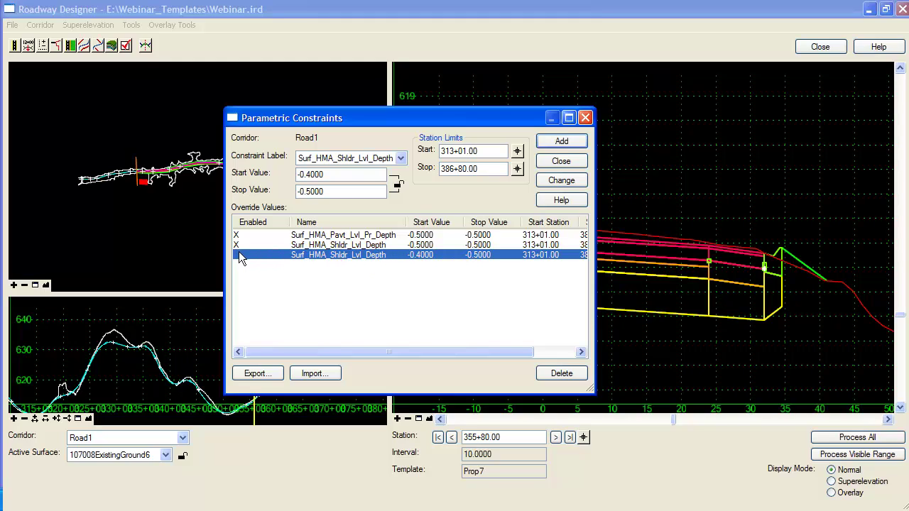
click(558, 373)
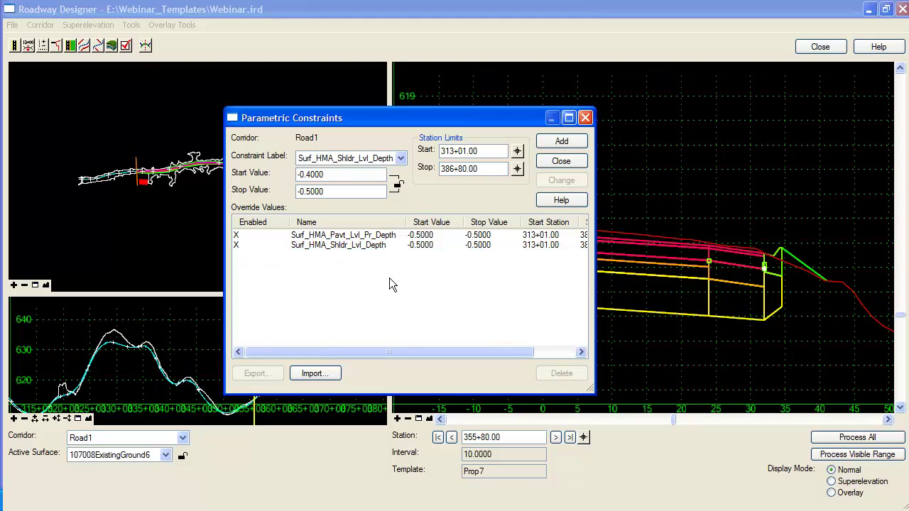
click(359, 245)
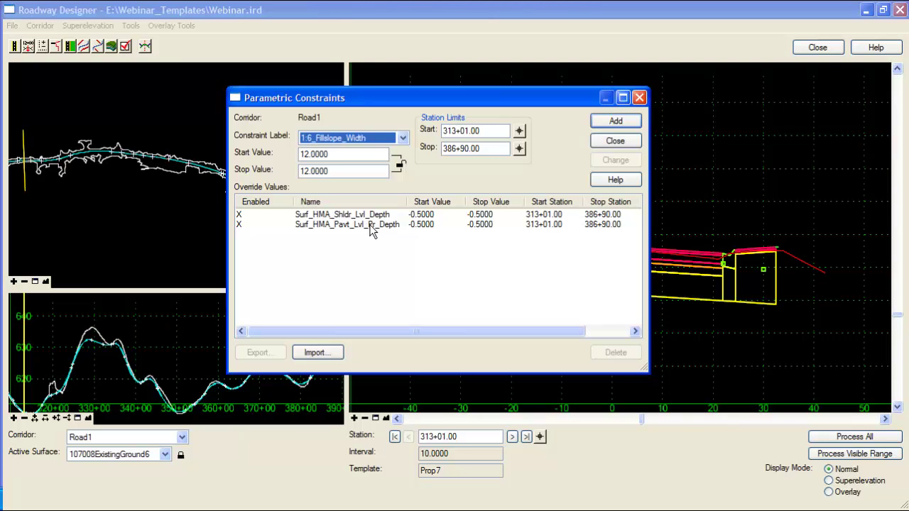
Step: Add a Surf_HMA_Pavt_Lvl_Pr_Depth override with start value -0.1667 and stop value -0.5, from 313+01.00 to 313+51.00
click(353, 225)
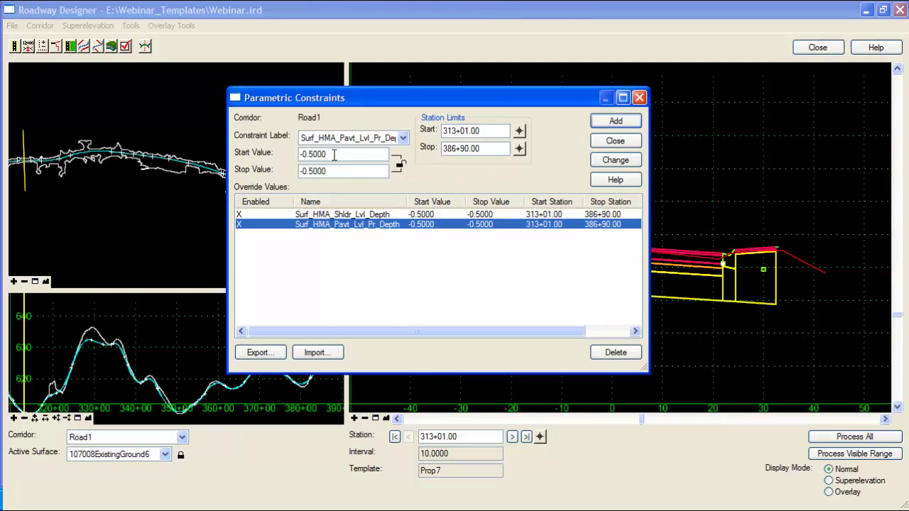
drag(334, 155, 316, 155)
click(402, 137)
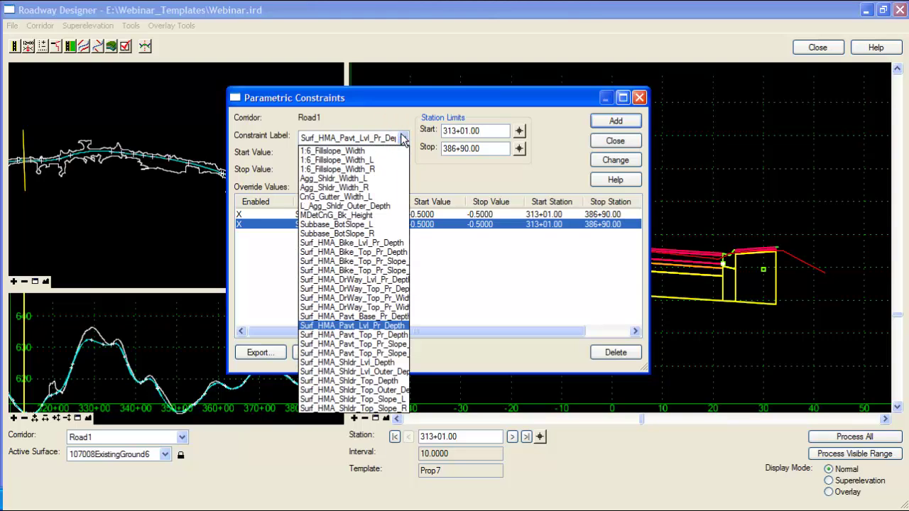
click(377, 325)
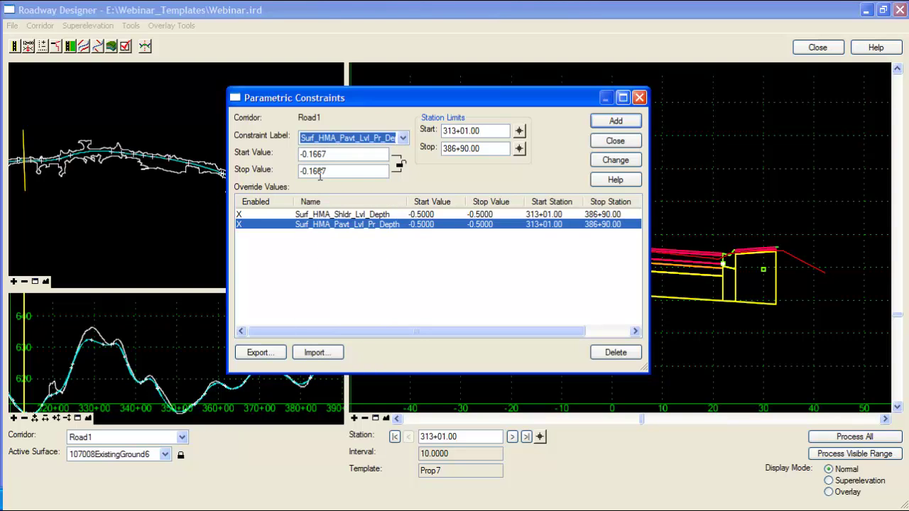
drag(308, 171, 343, 172)
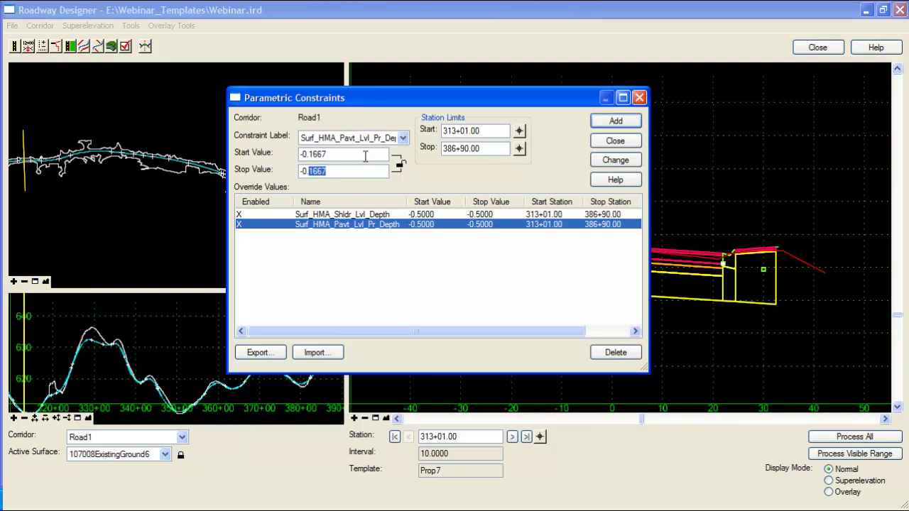
text(5)
key(Tab)
drag(478, 147, 429, 146)
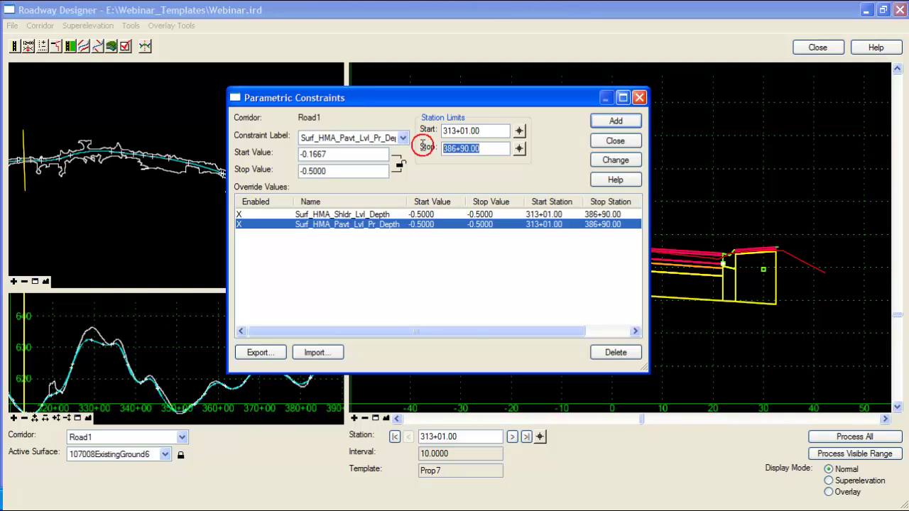
text(313+51.00)
click(615, 122)
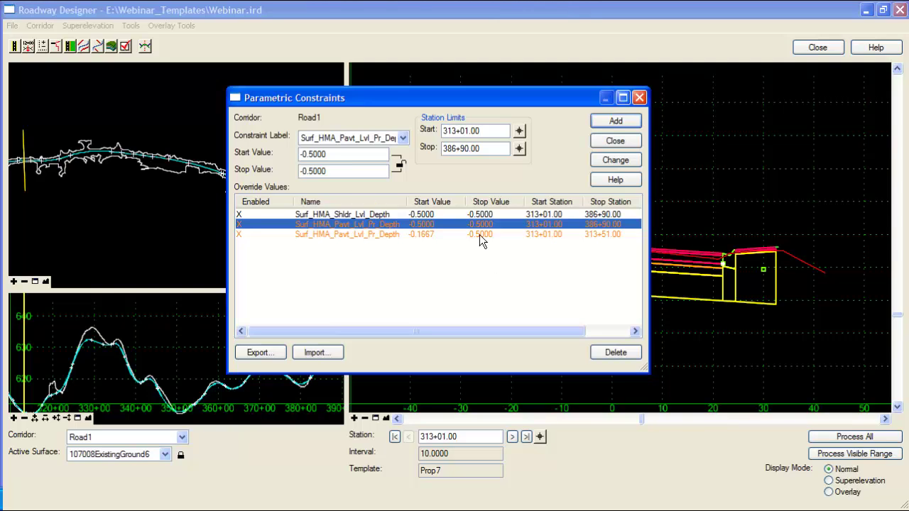
Step: Set the start station of the full-length Surf_HMA_Pavt_Lvl_Pr_Depth override to 313+51.00 and apply the change
click(462, 131)
key(Delete)
text(5)
click(614, 158)
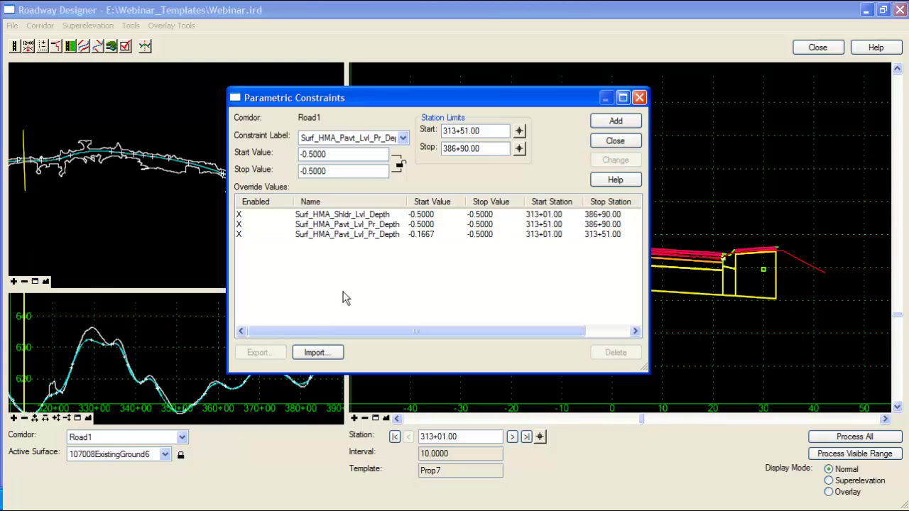
Step: Uncover the cross section and compare the values and station limits of the two Surf_HMA_Pavt_Lvl_Pr_Depth overrides
drag(480, 99, 396, 98)
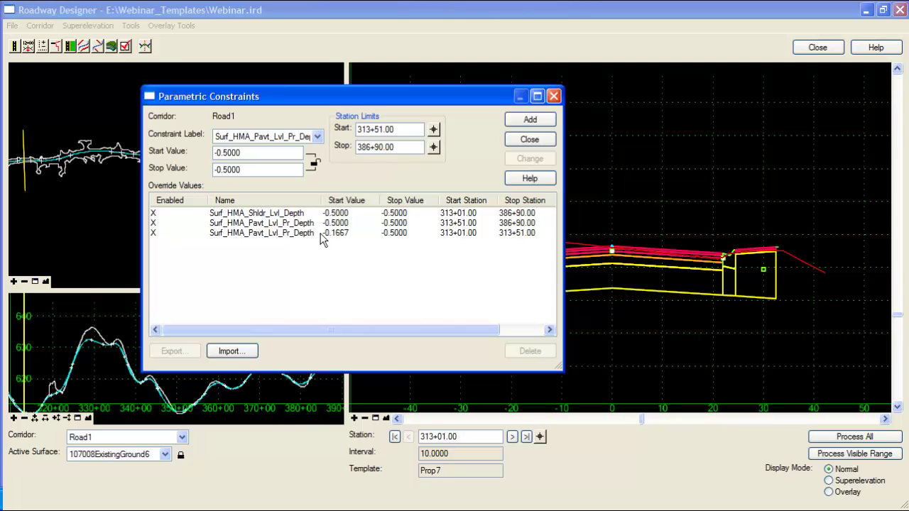
click(346, 232)
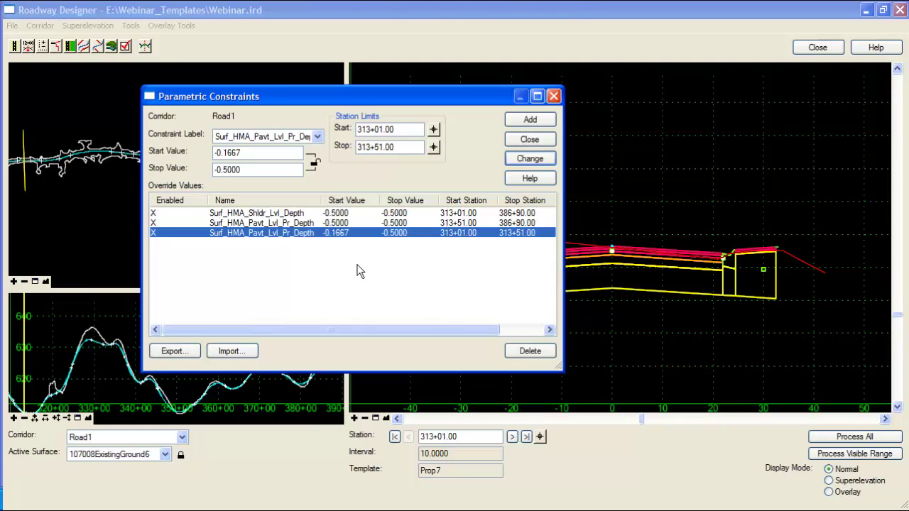
click(340, 223)
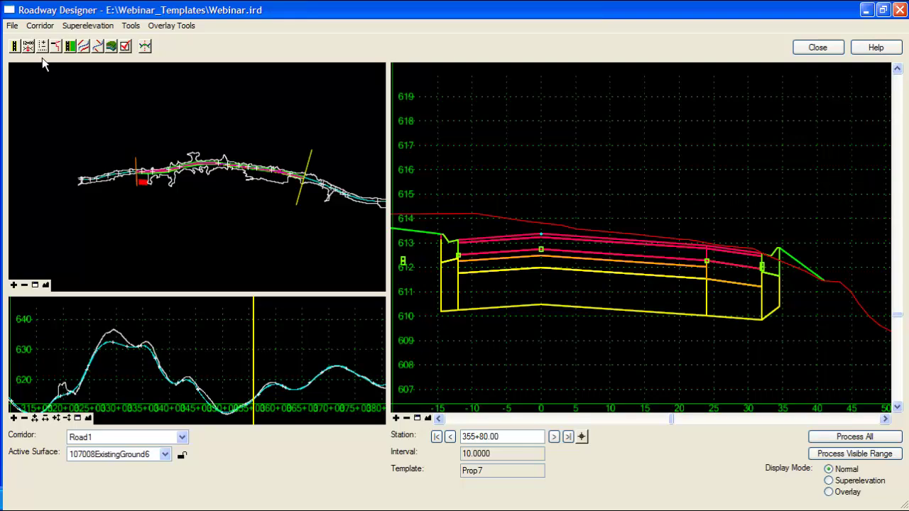
Step: Open the point controls of the Road1 corridor and enlarge their window
click(40, 26)
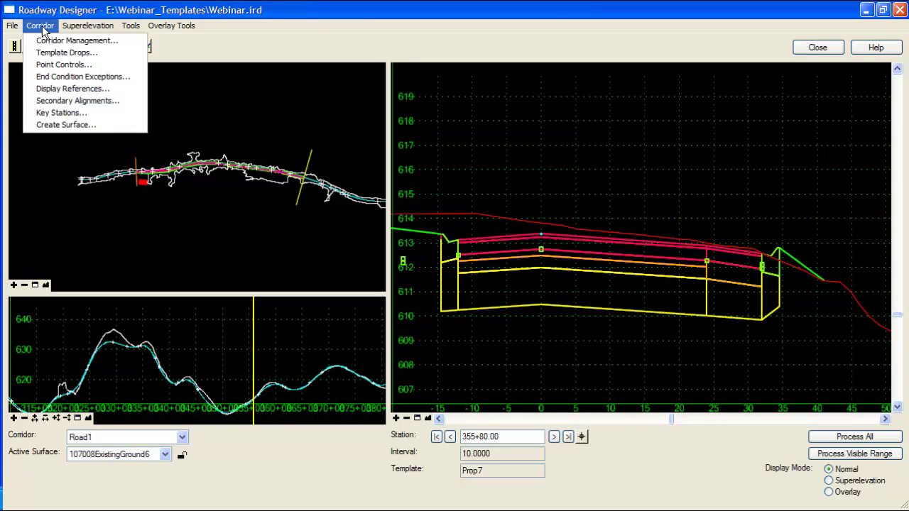
click(63, 64)
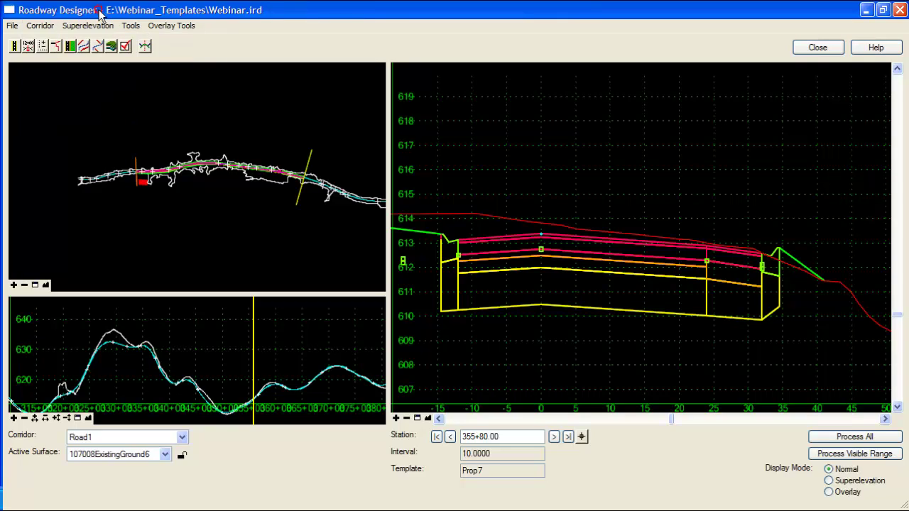
click(42, 49)
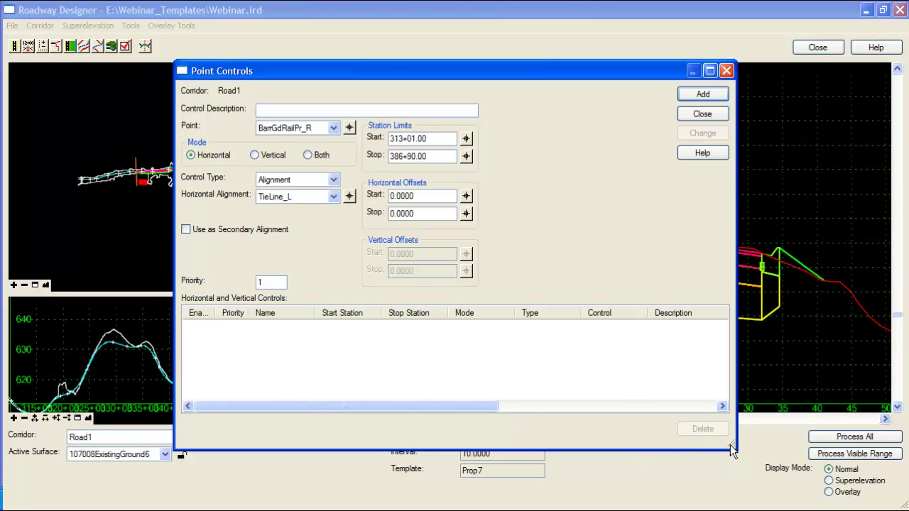
drag(731, 447, 785, 490)
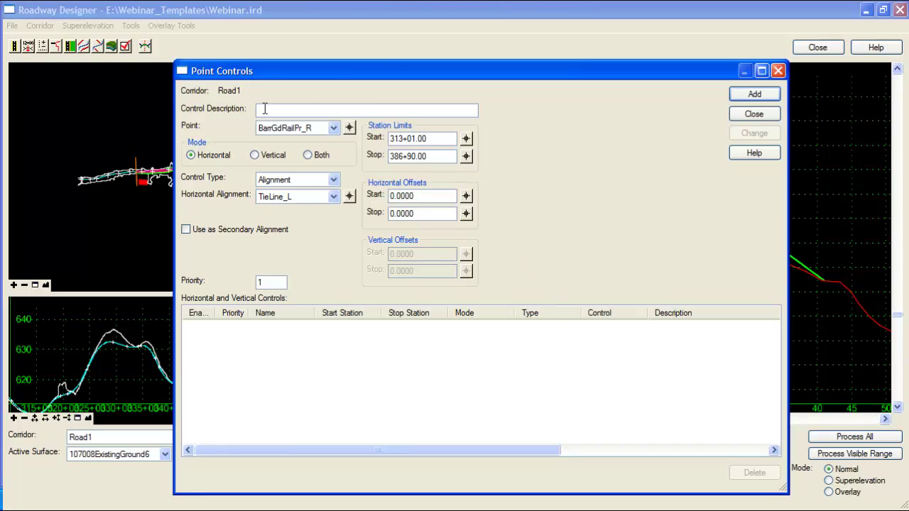
Step: Look through the whole list of template points that can be controlled, without choosing another one
click(333, 129)
scroll(323, 332, down, 20)
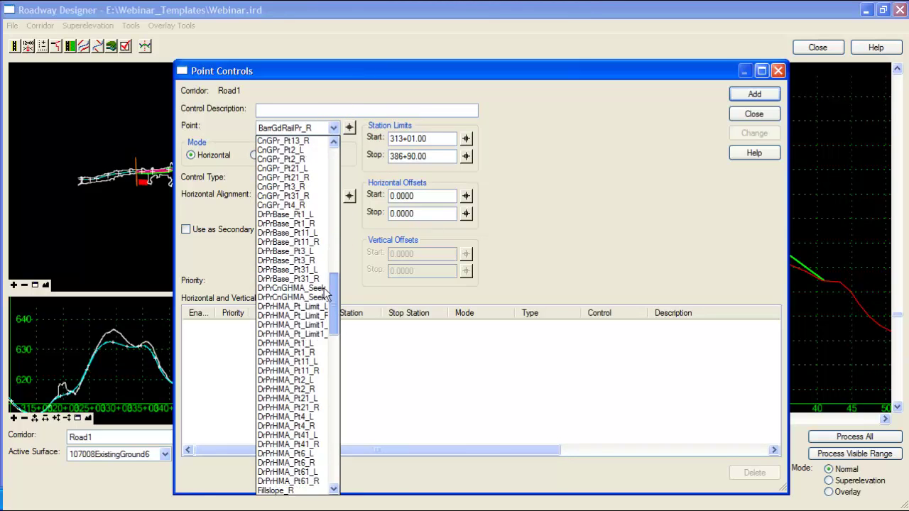
scroll(324, 332, down, 15)
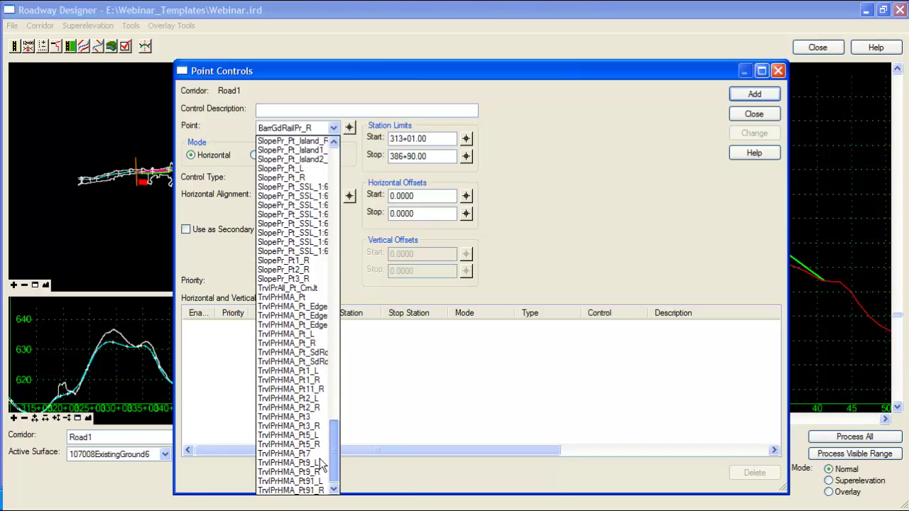
drag(333, 458, 343, 163)
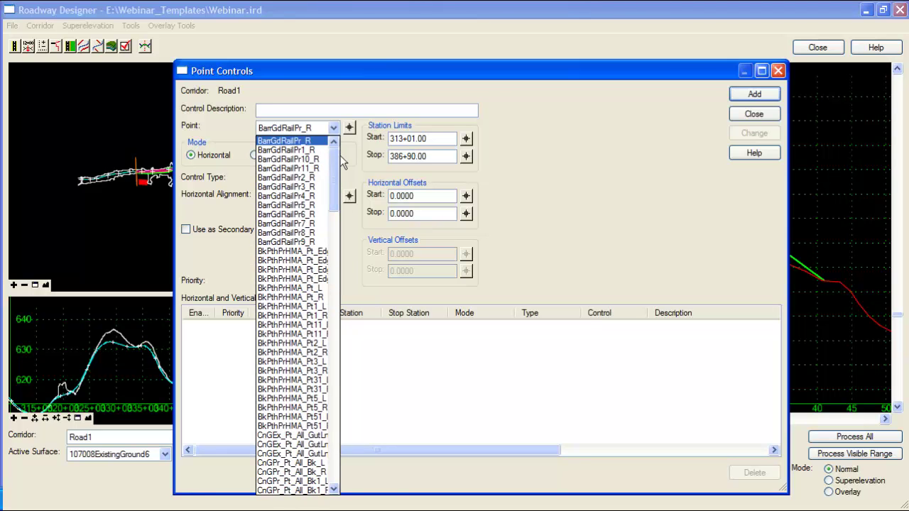
click(357, 156)
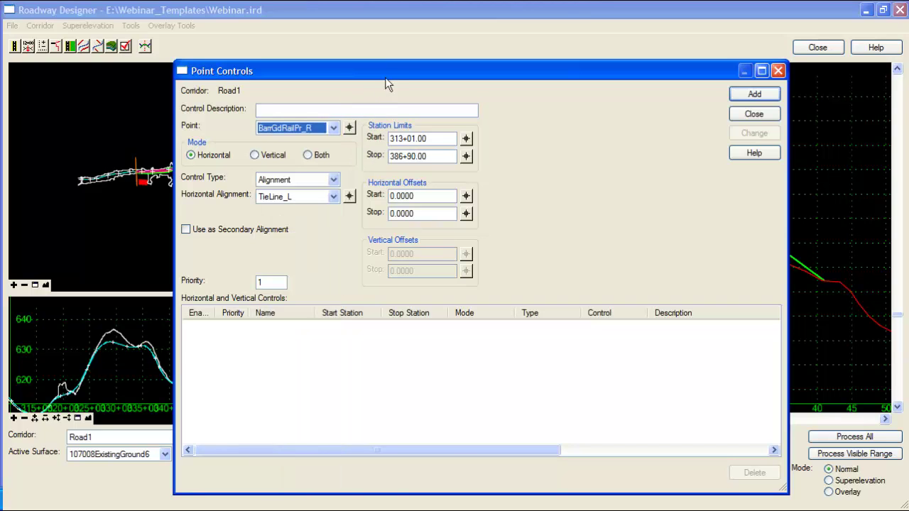
Step: Pick the TrvlPrHMA_Pt_Edge point in the cross section, about 24 feet right of the centerline, and check it in the point list
click(349, 127)
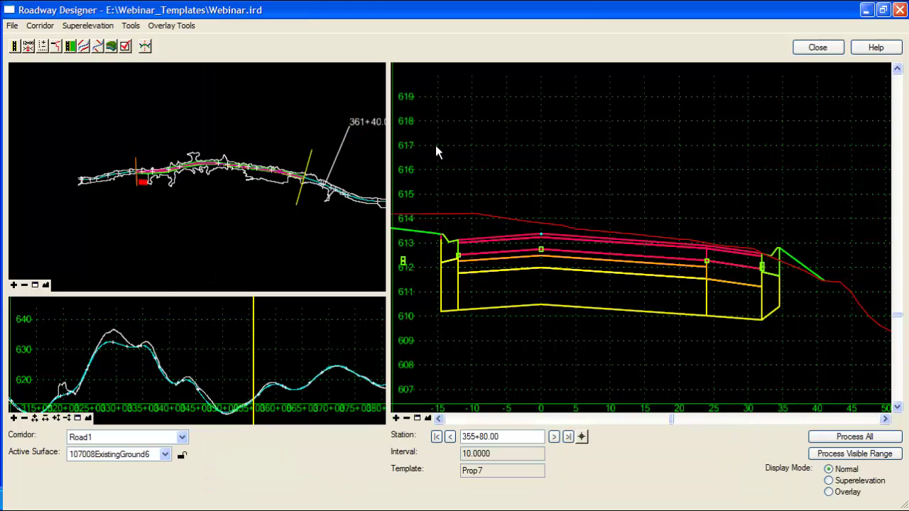
click(706, 246)
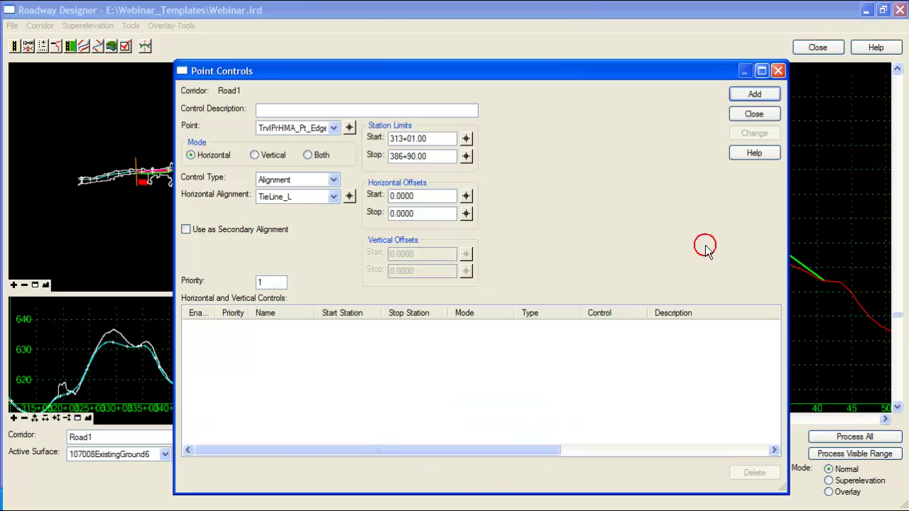
click(333, 128)
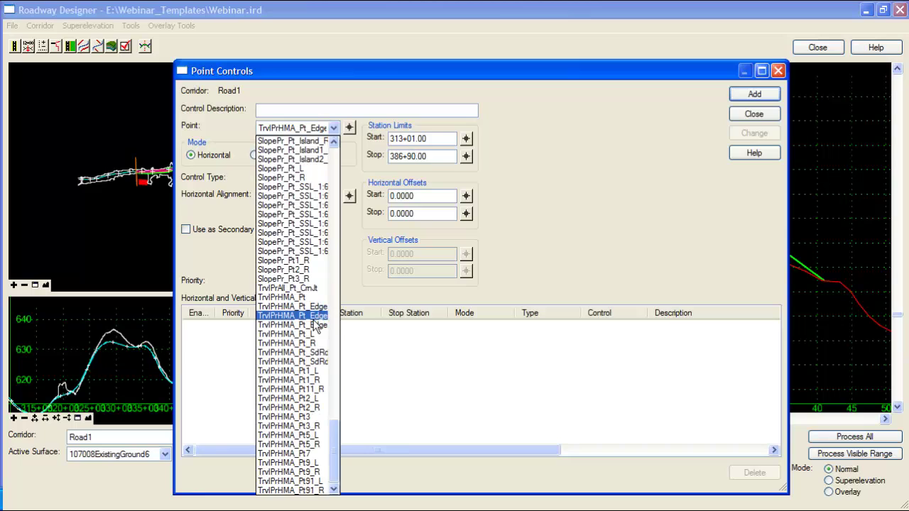
click(511, 225)
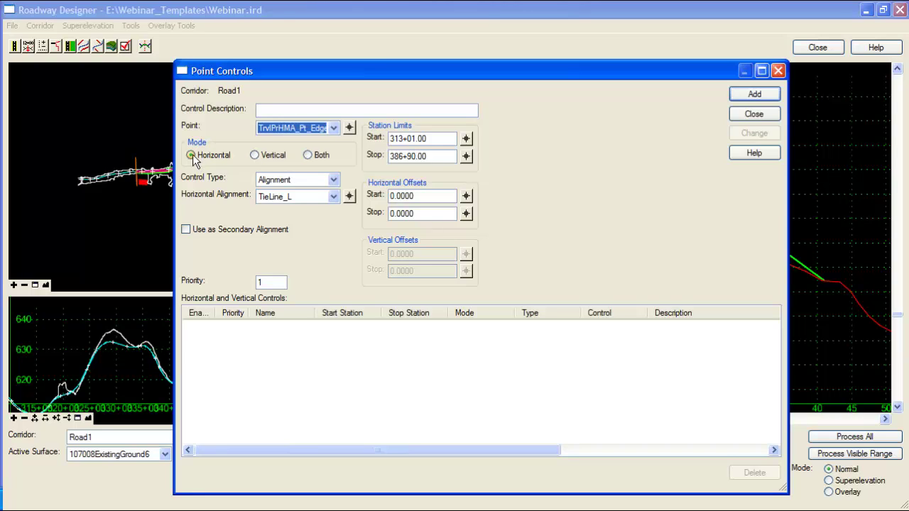
Step: Review the control types offered for horizontal point control and browse the point list around the Find points
click(334, 181)
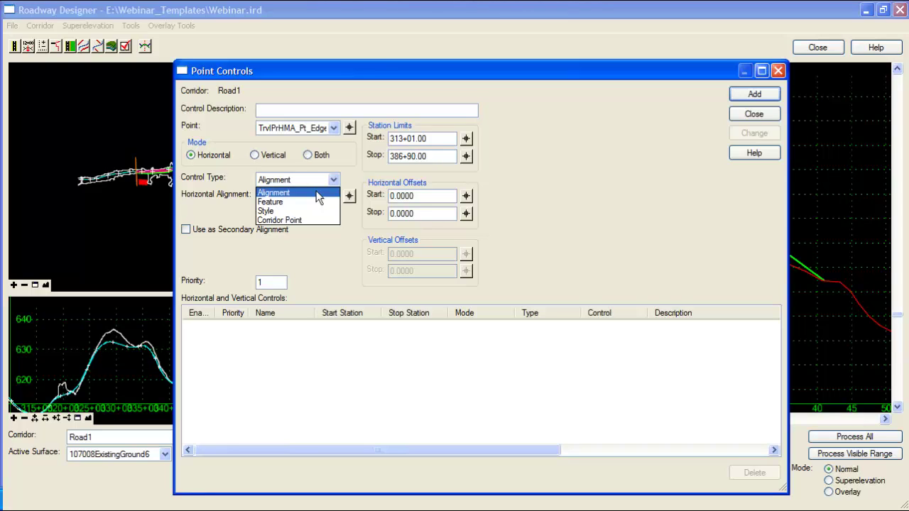
click(434, 200)
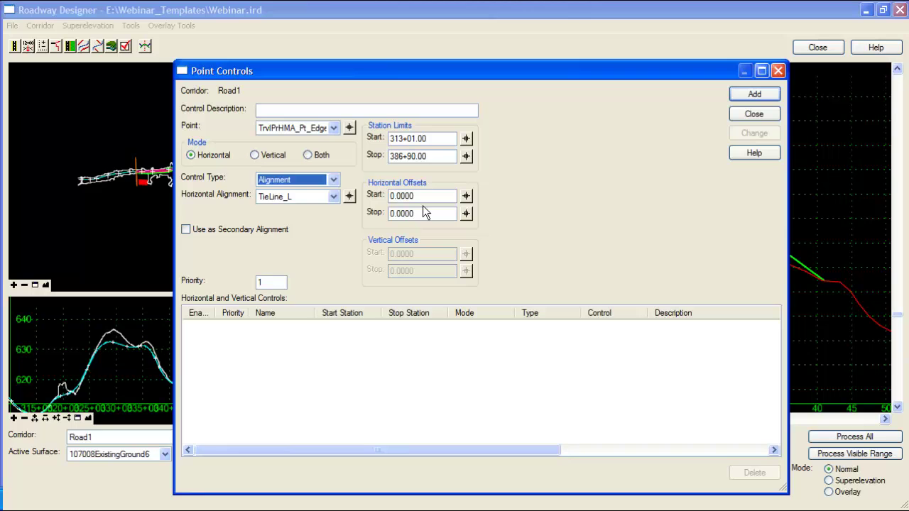
click(333, 127)
drag(336, 437, 335, 332)
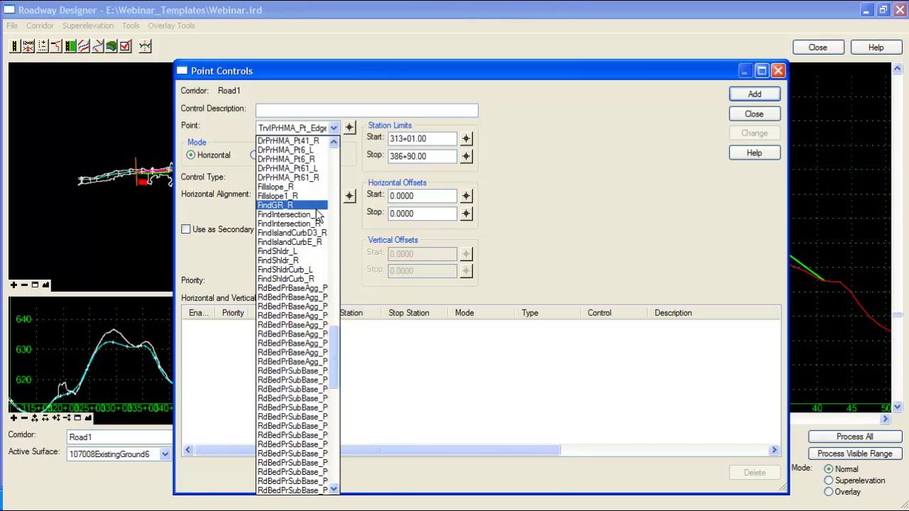
click(371, 175)
Step: Switch the point control mode to Vertical and review the control types it offers
click(254, 155)
click(334, 180)
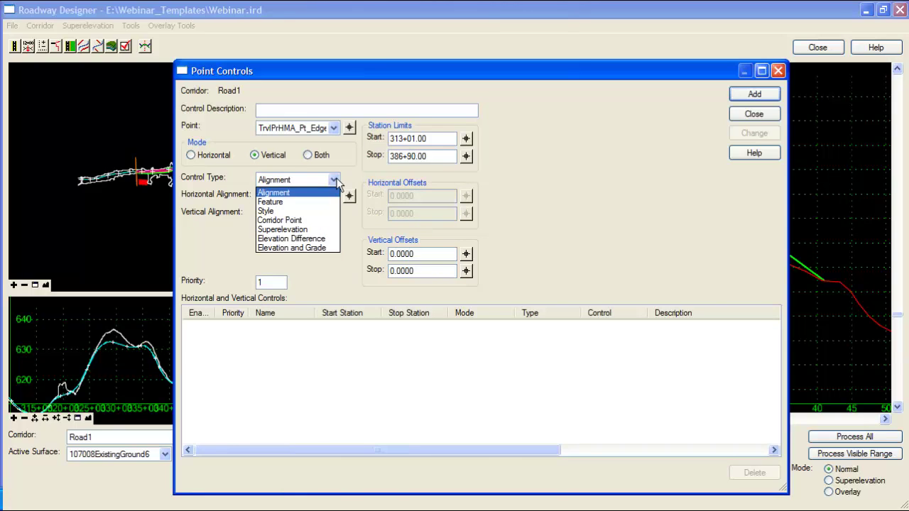
click(363, 179)
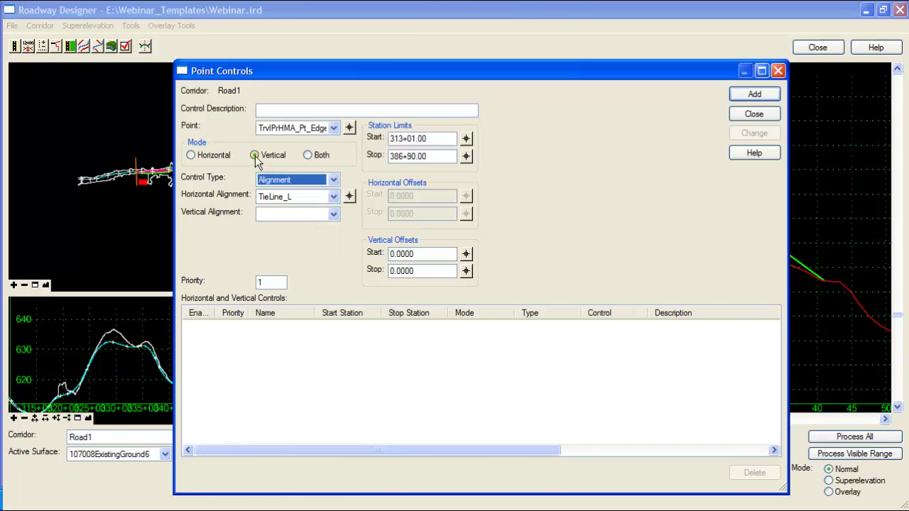
click(334, 181)
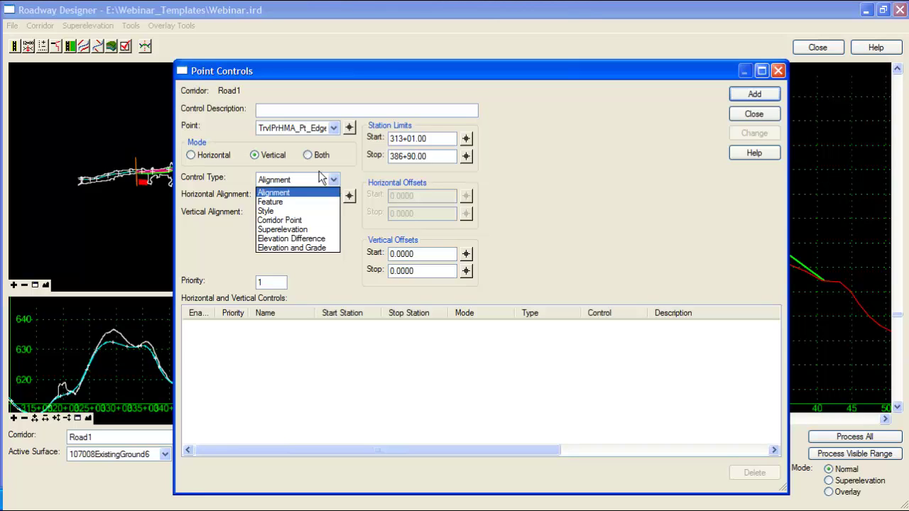
Step: Switch the point control mode to Both, review its control types, and leave the point controls without adding one
click(309, 158)
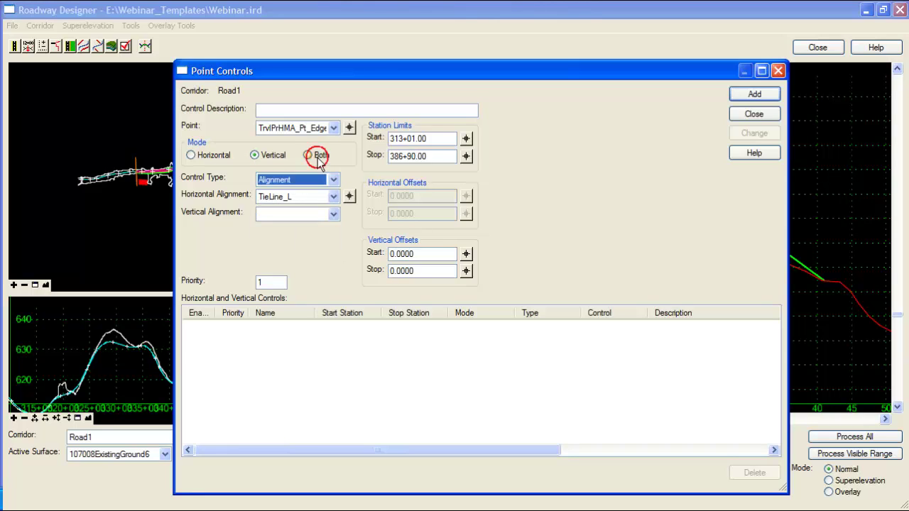
click(309, 156)
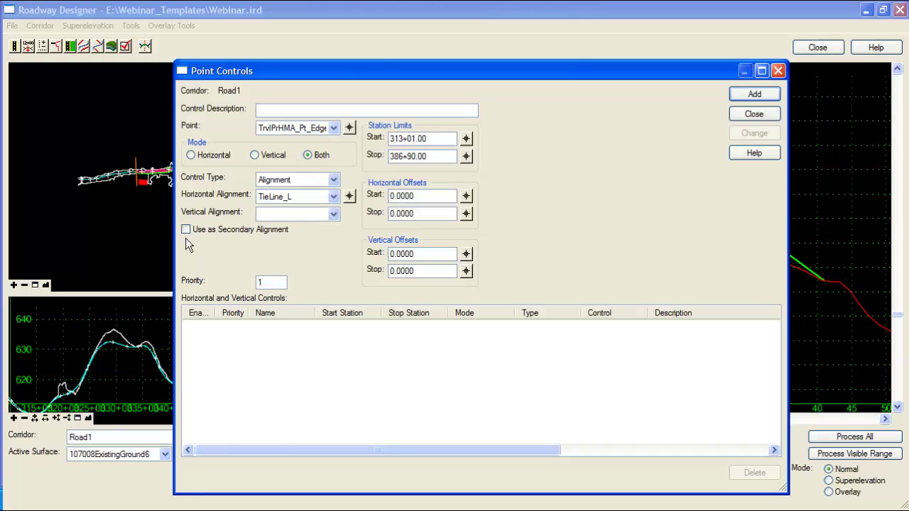
click(334, 180)
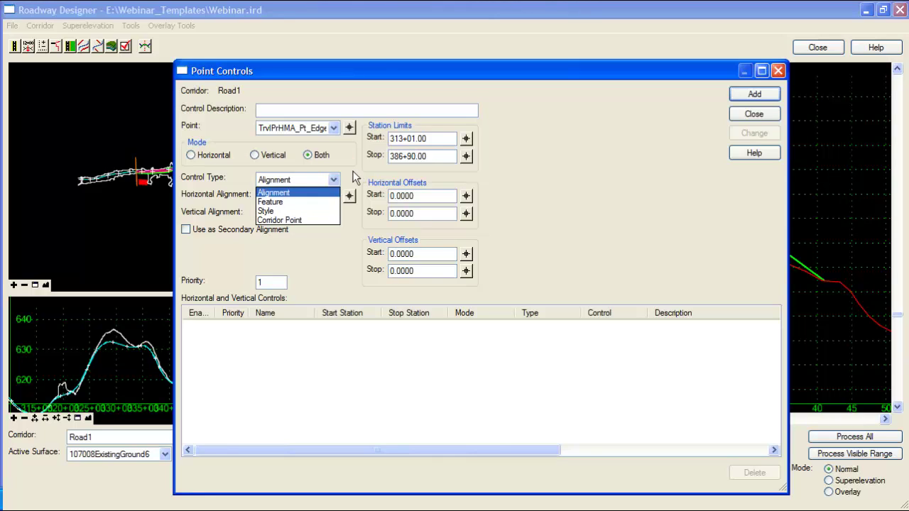
click(286, 249)
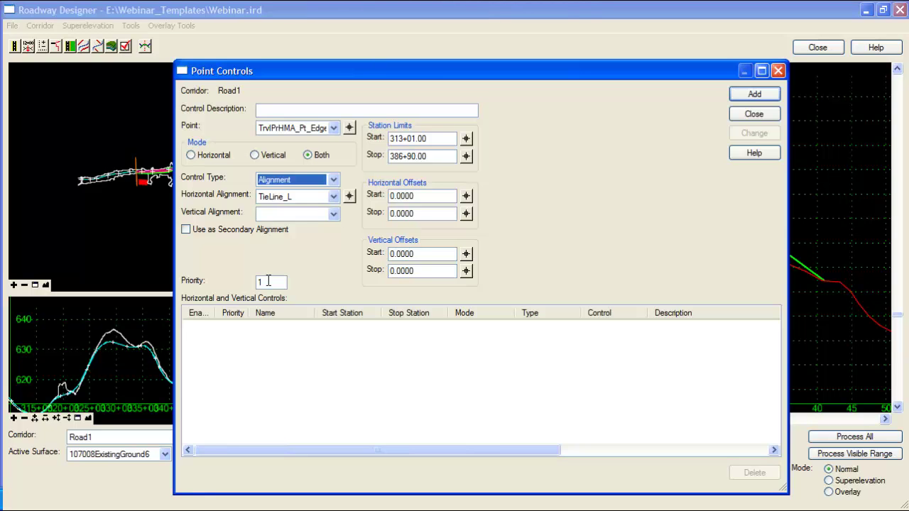
key(Escape)
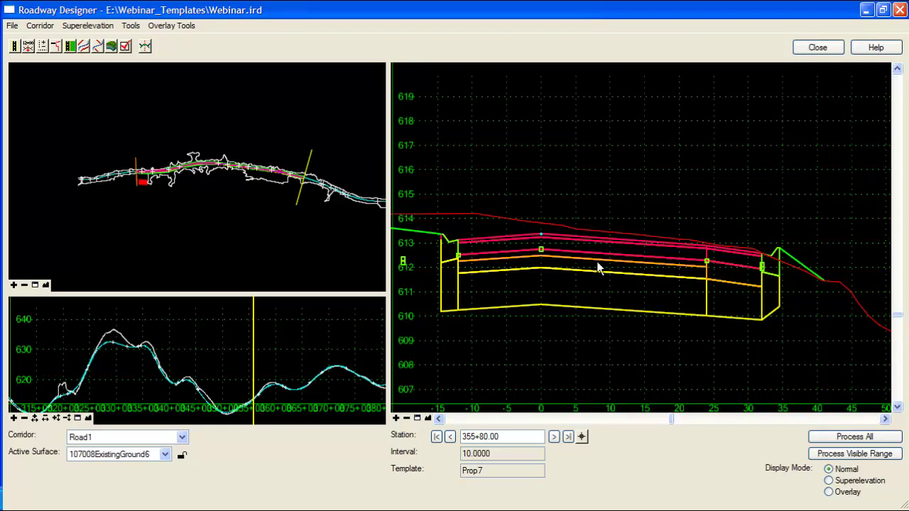
Step: Open the parametric constraints of Road1 and place their window clear of the pavement cross section
click(130, 25)
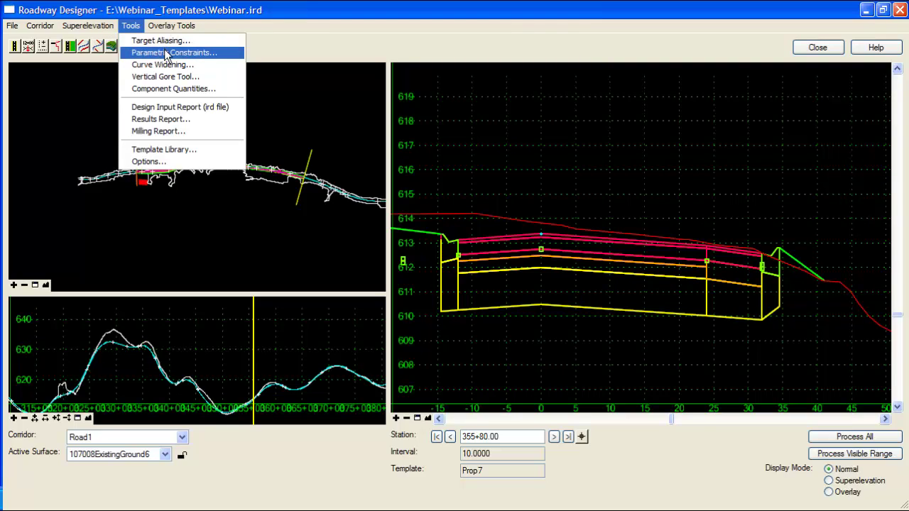
click(167, 53)
drag(203, 47, 350, 146)
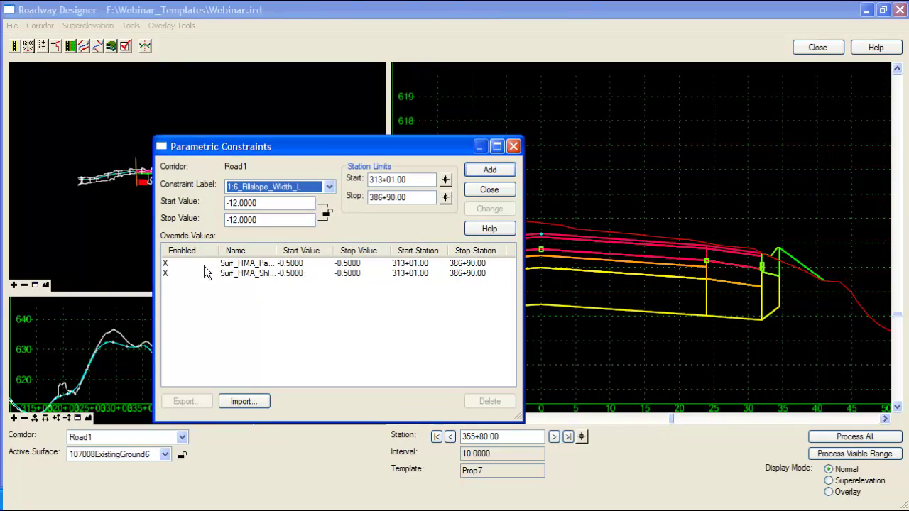
Step: Disable the pavement and shoulder depth overrides for stations 313+01.00 to 386+90.00 and leave the parametric constraints
click(165, 264)
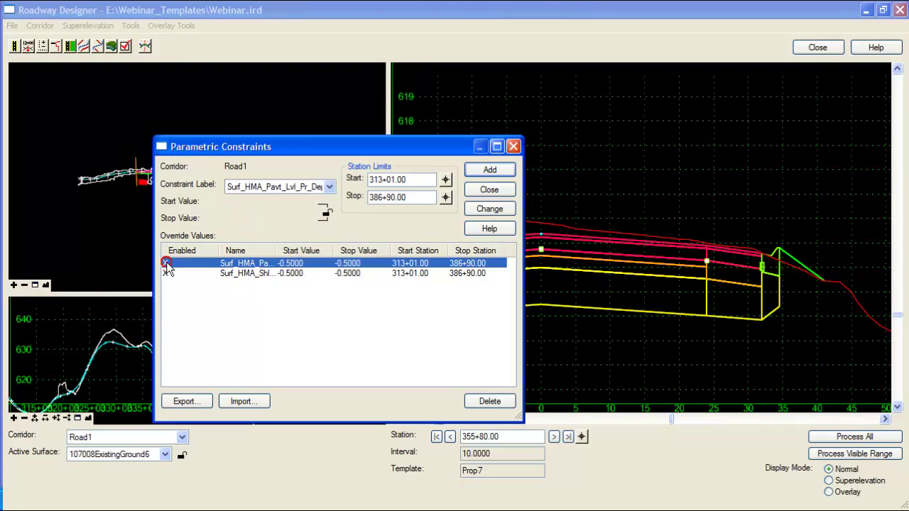
click(164, 273)
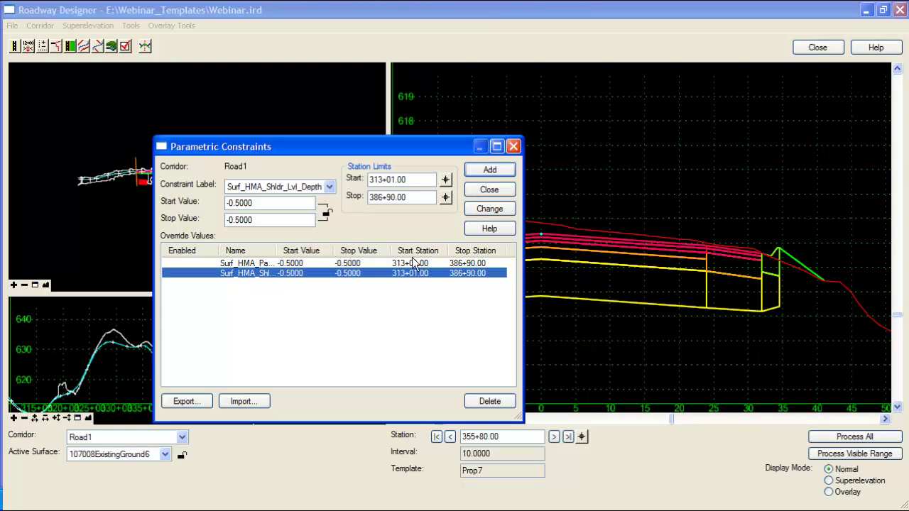
click(483, 192)
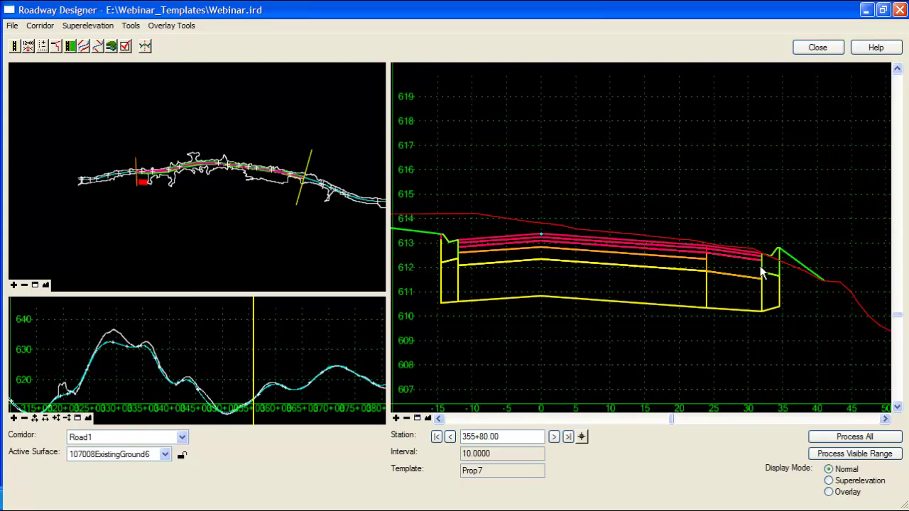
Step: Start a horizontal point control on the right side slope's end point, using M-26PRALIGN as its horizontal alignment
click(43, 47)
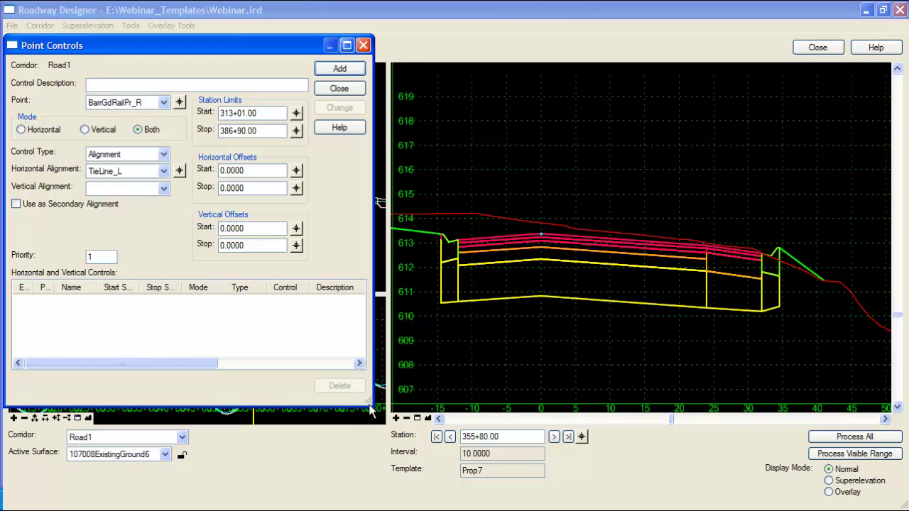
drag(368, 403, 458, 443)
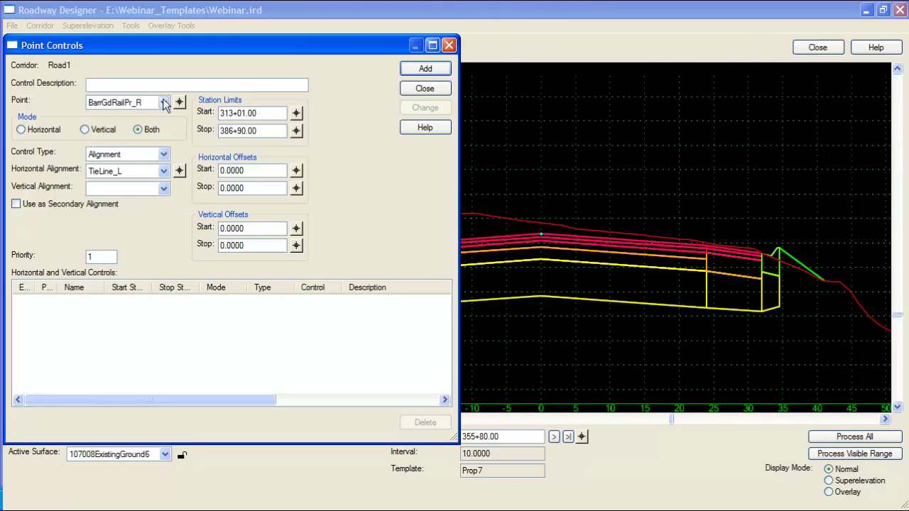
click(179, 102)
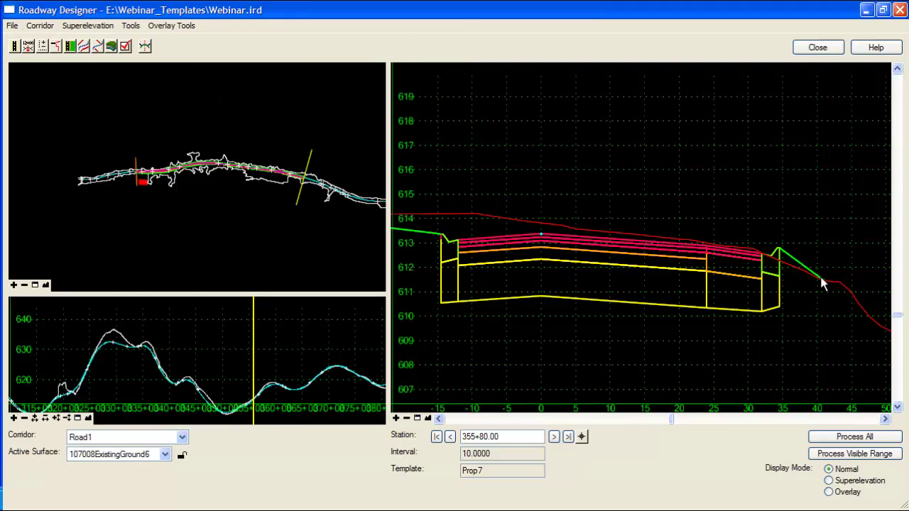
click(821, 281)
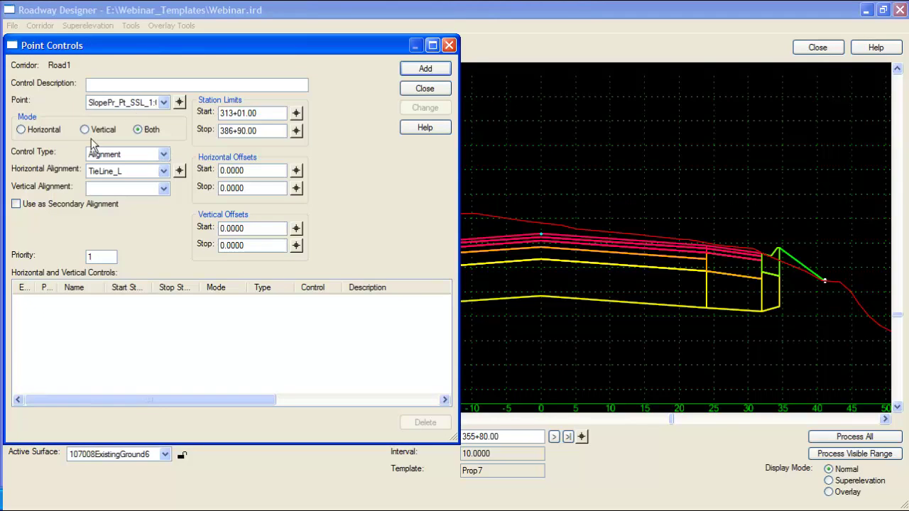
click(23, 130)
click(163, 172)
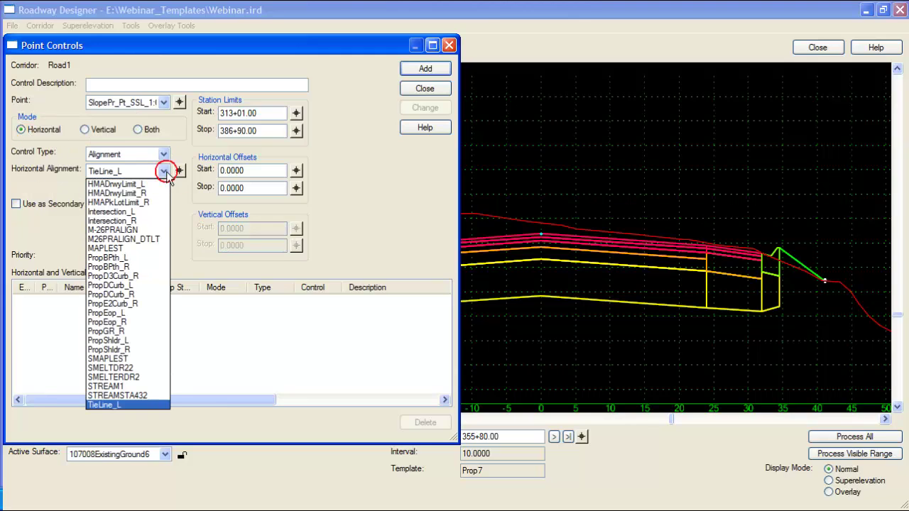
click(112, 230)
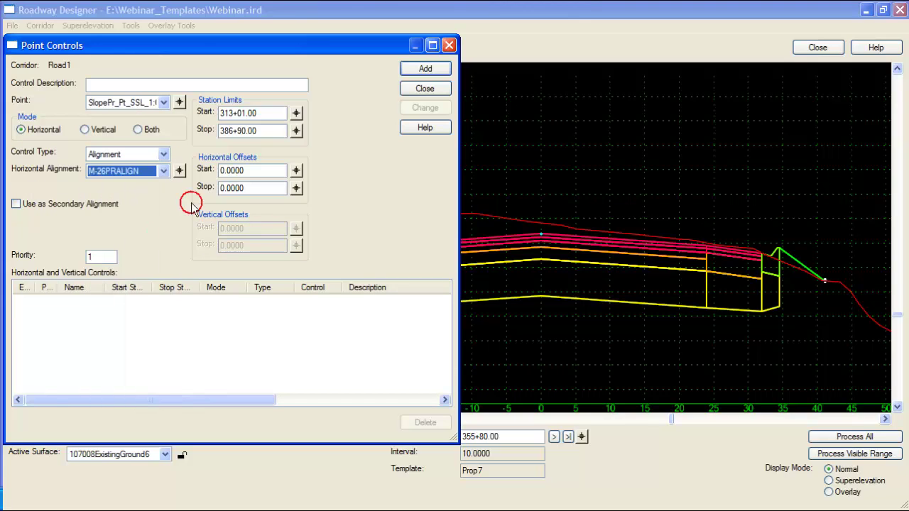
Step: Set the start and stop horizontal offsets to 60, add the point control, and leave the point controls
drag(250, 170, 197, 174)
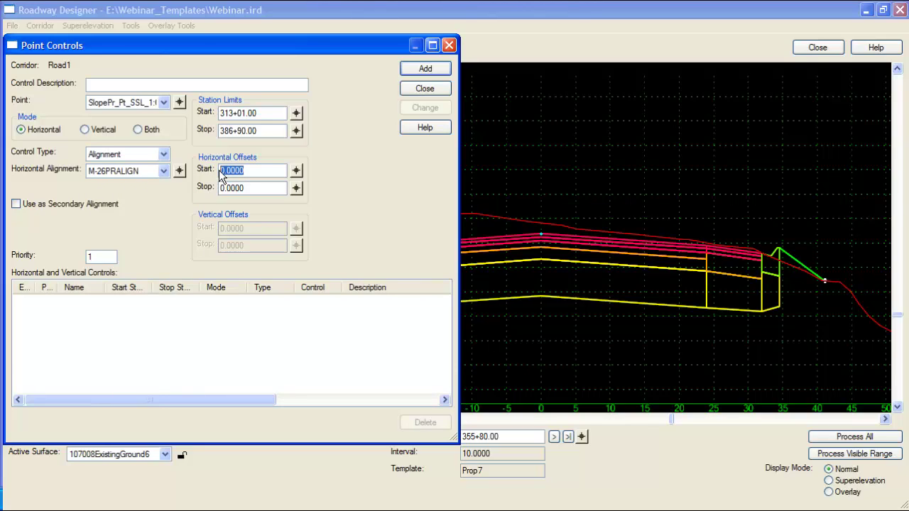
text(60)
drag(245, 187, 201, 186)
text(60)
click(250, 170)
click(424, 70)
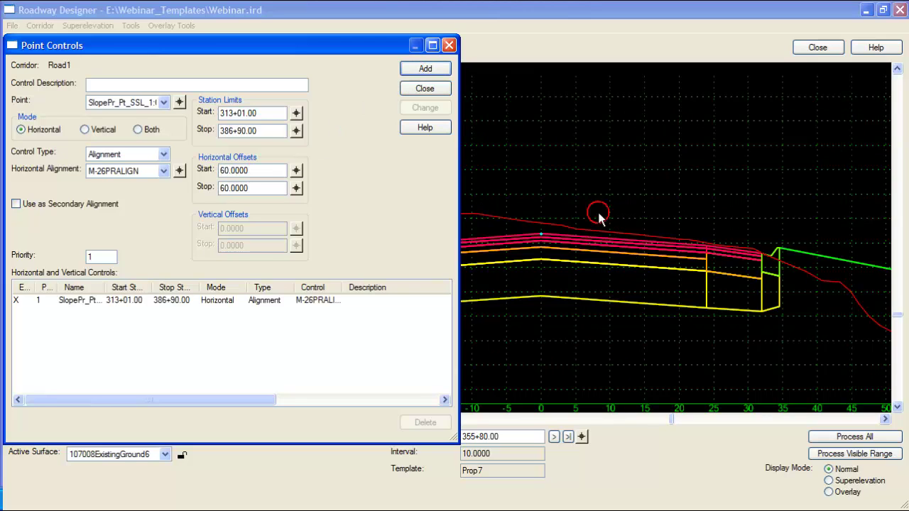
click(432, 88)
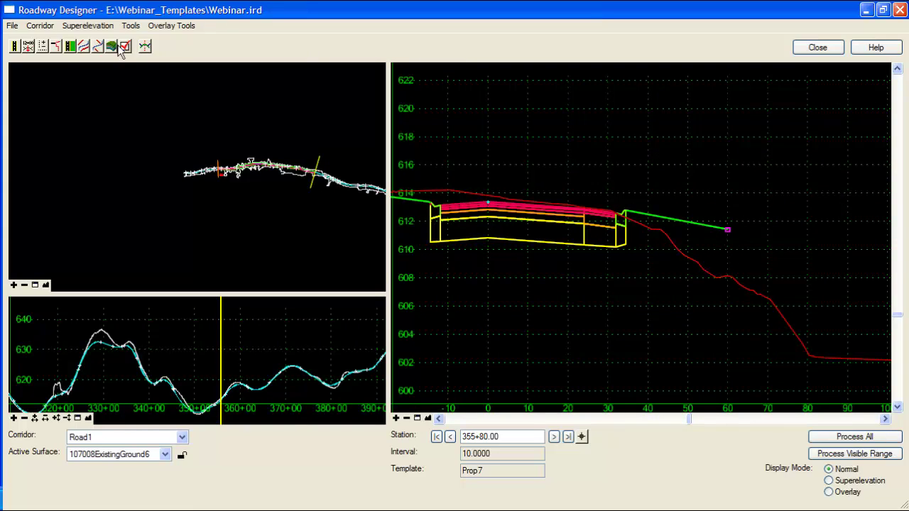
Step: Reopen the point controls and delete the M-26PRALIGN control from the slope's end point
click(130, 27)
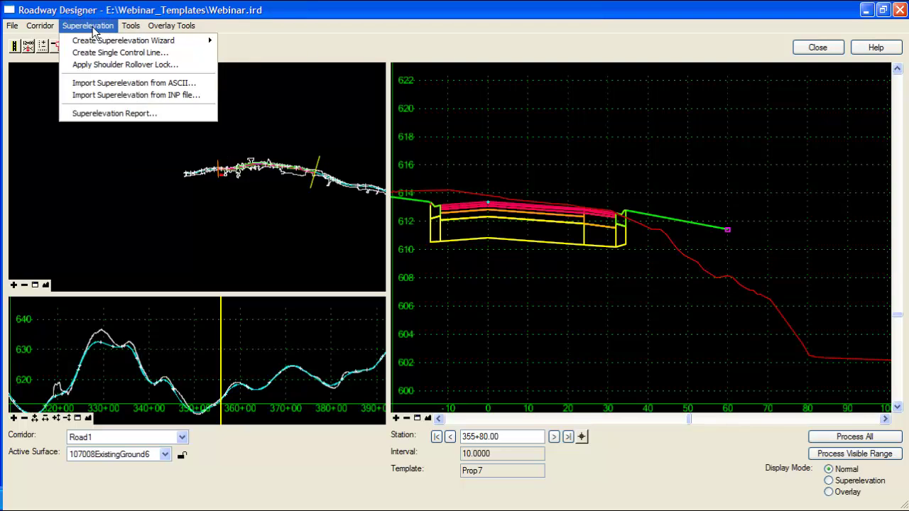
click(42, 46)
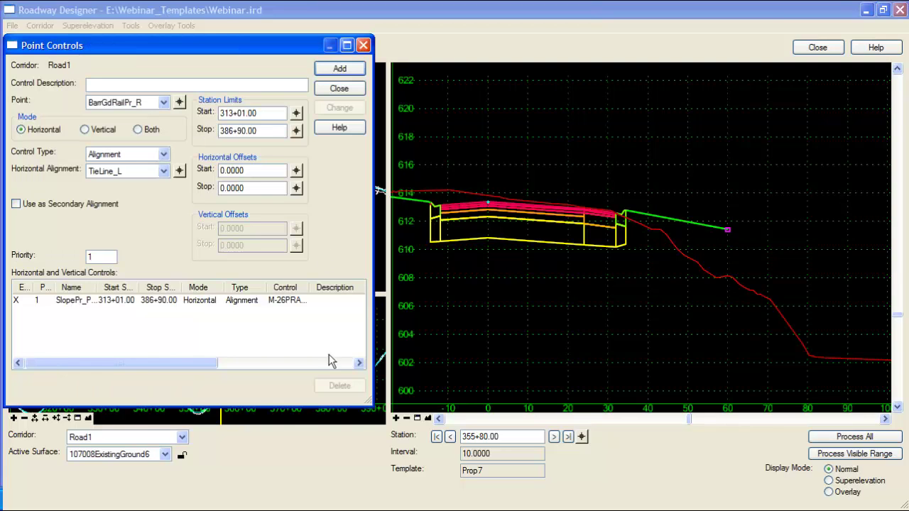
drag(370, 407, 511, 460)
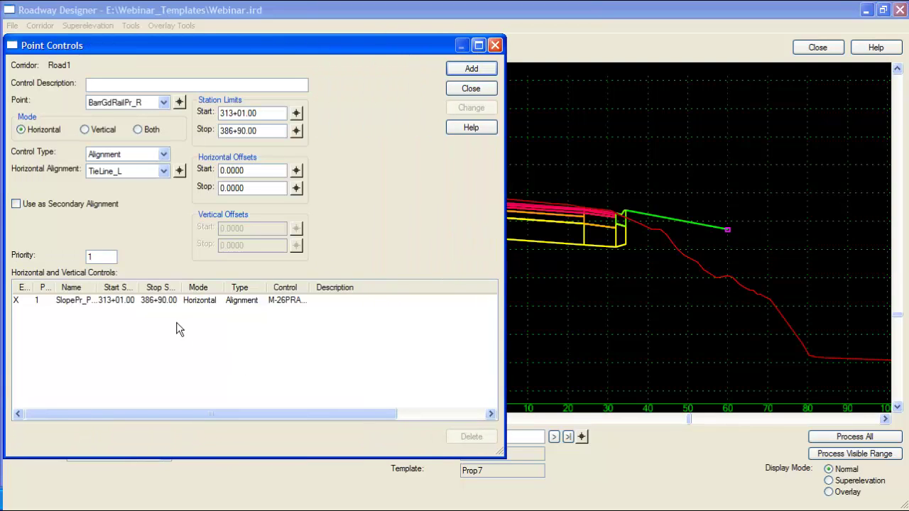
click(131, 301)
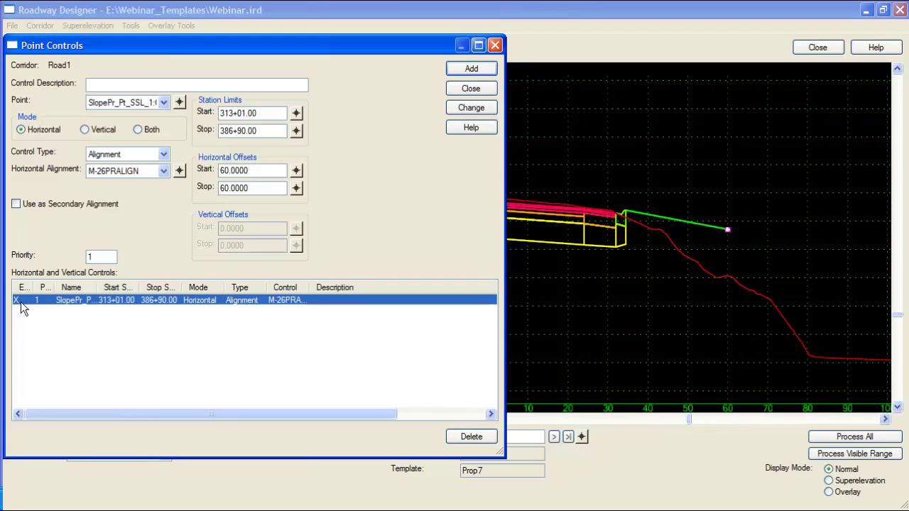
click(470, 436)
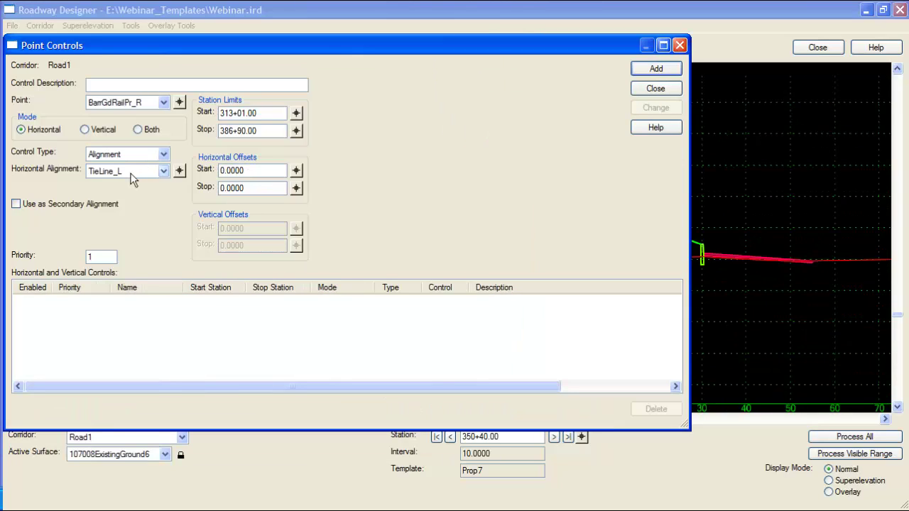
Step: Check the plan linework in Power GEOPAK, and in Roadway Designer add a horizontal TieLine_L control to the left slope's end point
click(154, 170)
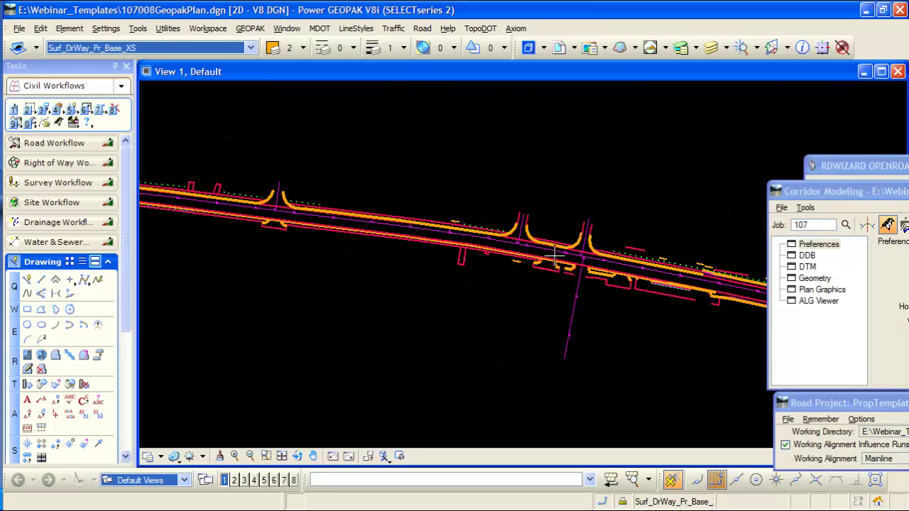
scroll(270, 202, up, 5)
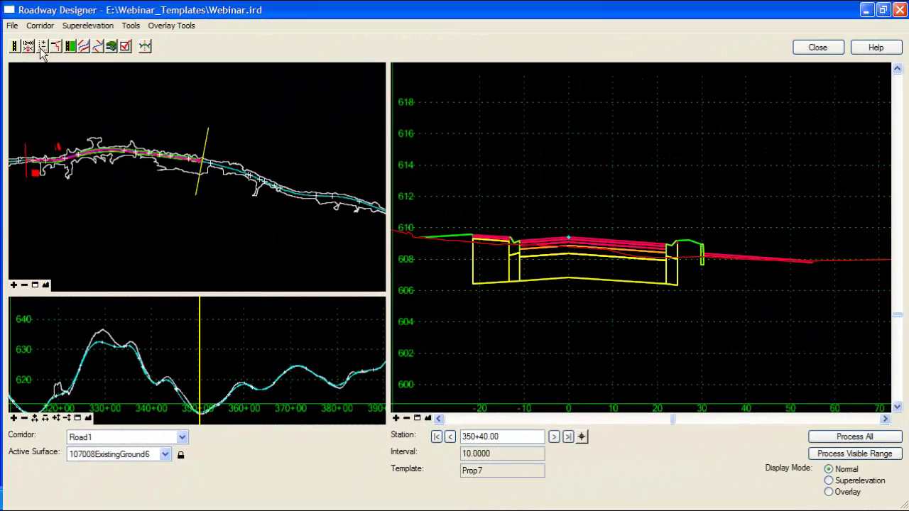
click(43, 47)
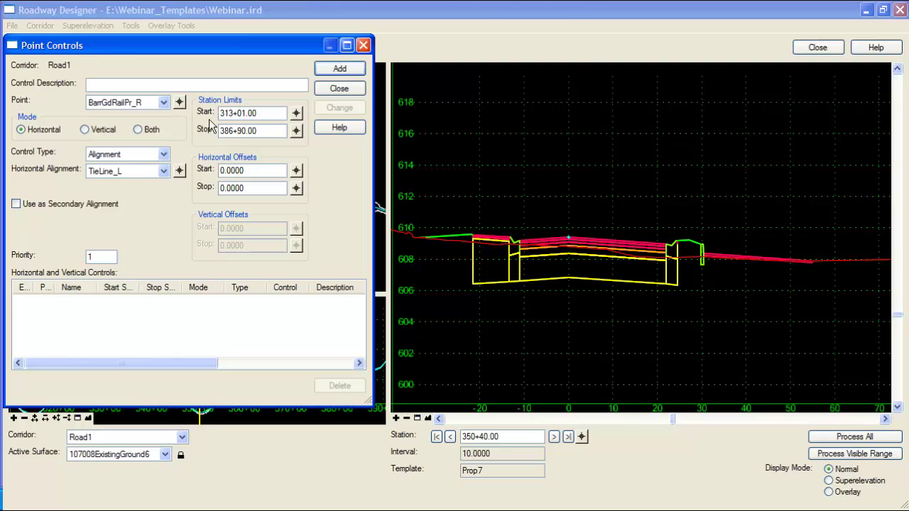
click(181, 103)
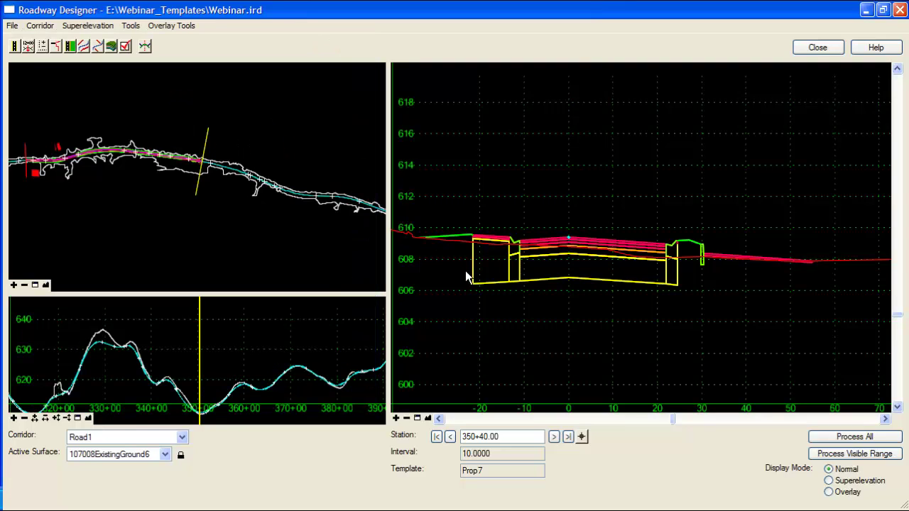
click(419, 237)
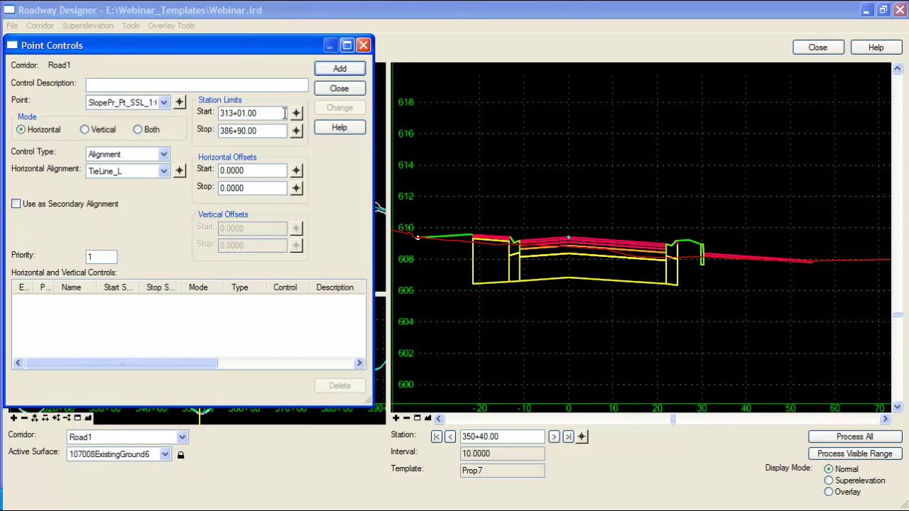
click(338, 69)
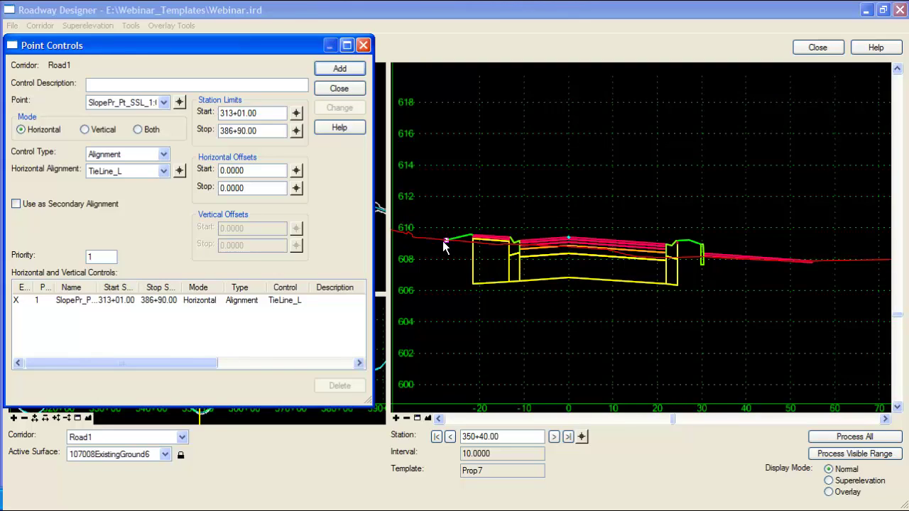
Step: At station 351+70.00, add a second horizontal TieLine_L control to the left side slope's end point and leave the point controls
click(340, 300)
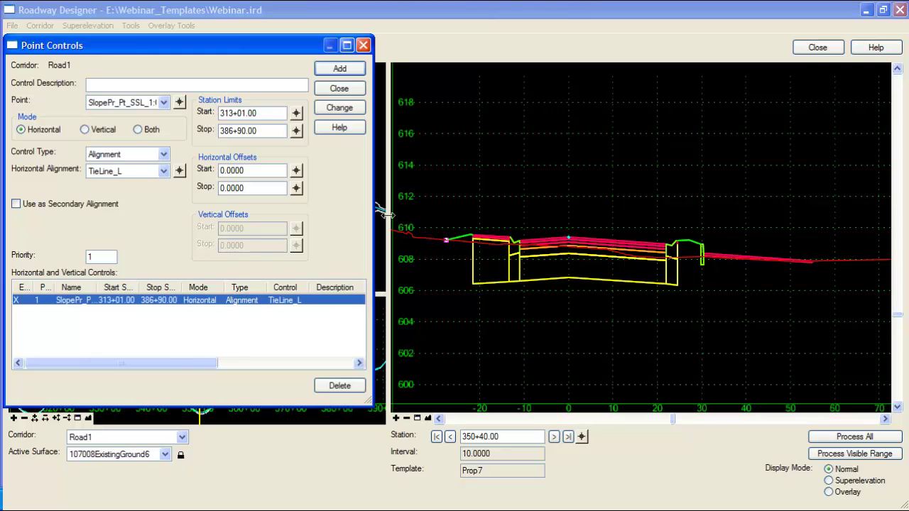
click(554, 437)
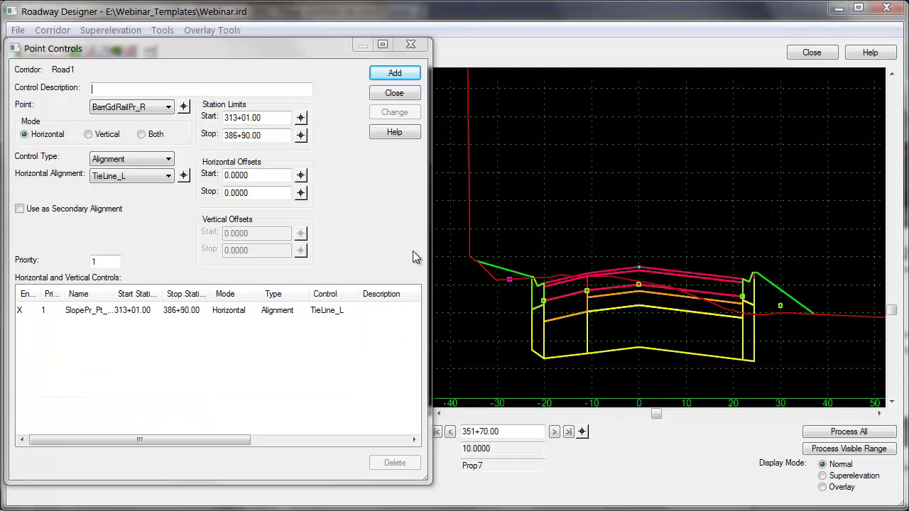
click(184, 107)
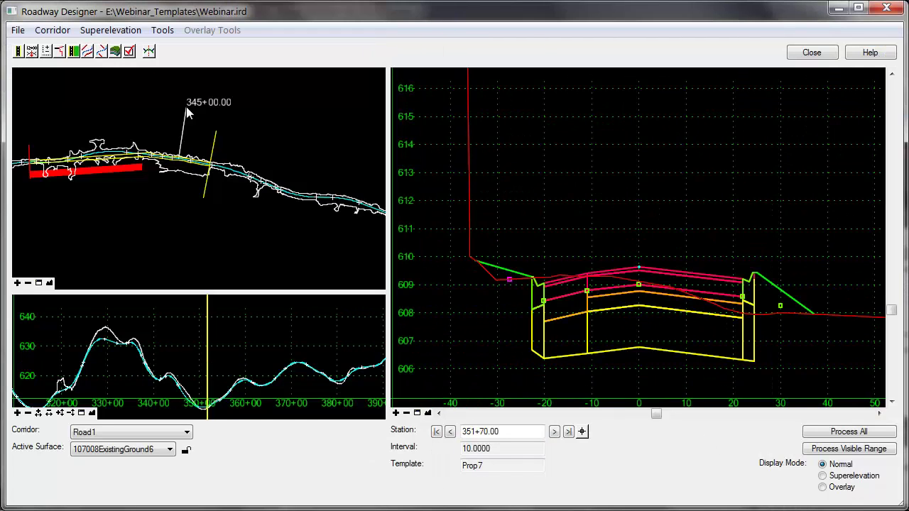
click(476, 261)
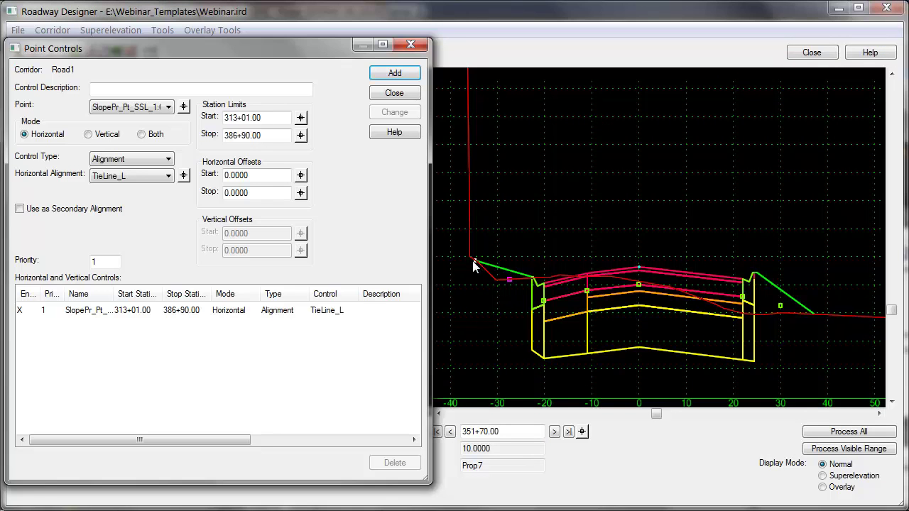
click(391, 76)
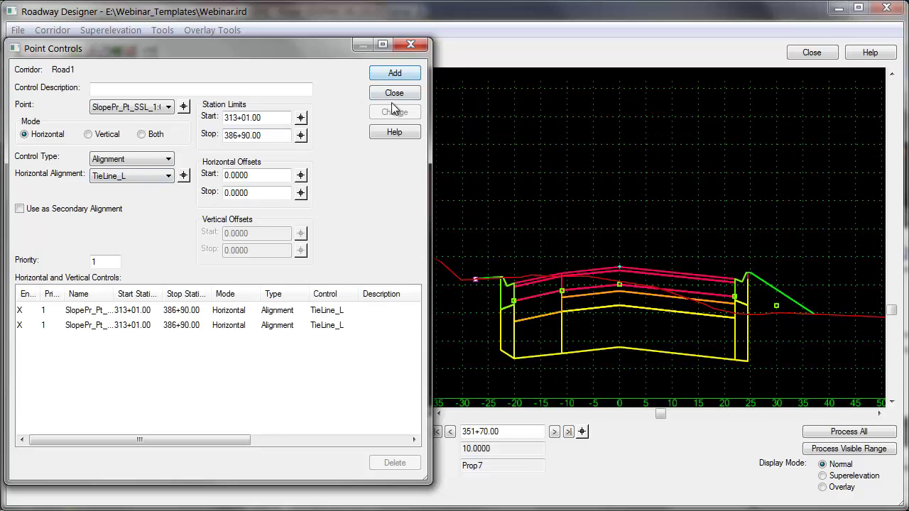
click(392, 94)
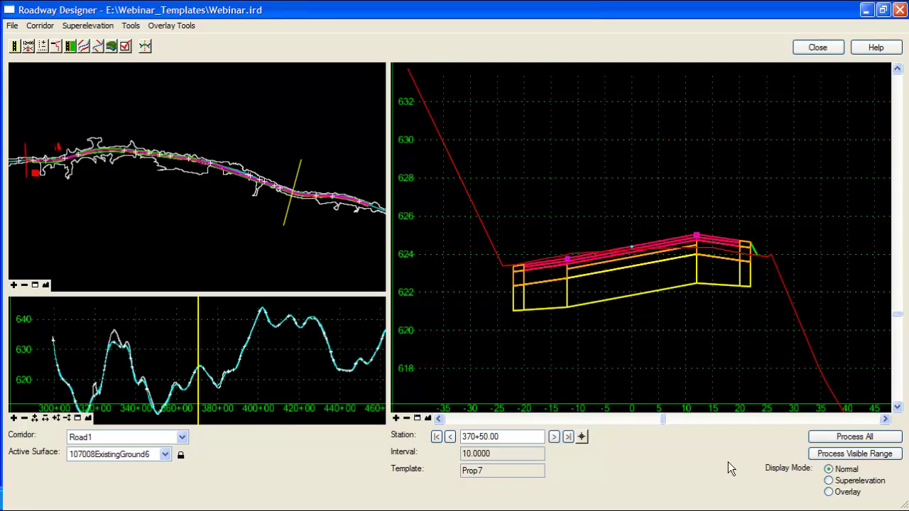
Step: Switch the corridor display to Superelevation and move the current station to 355+60.00
click(829, 480)
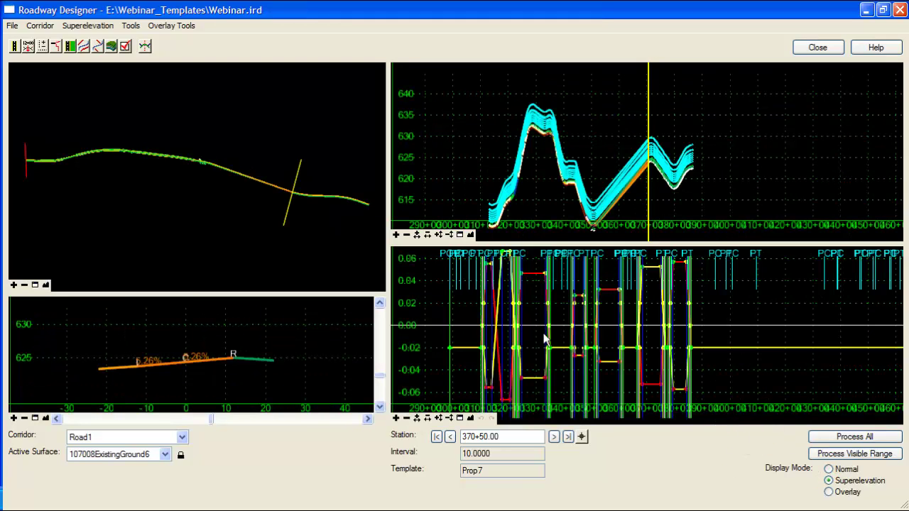
scroll(544, 332, up, 2)
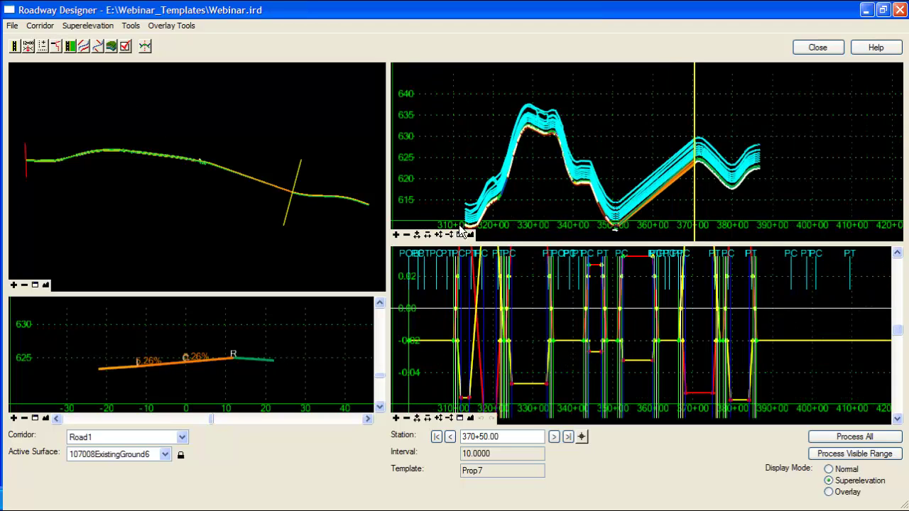
drag(291, 199, 227, 178)
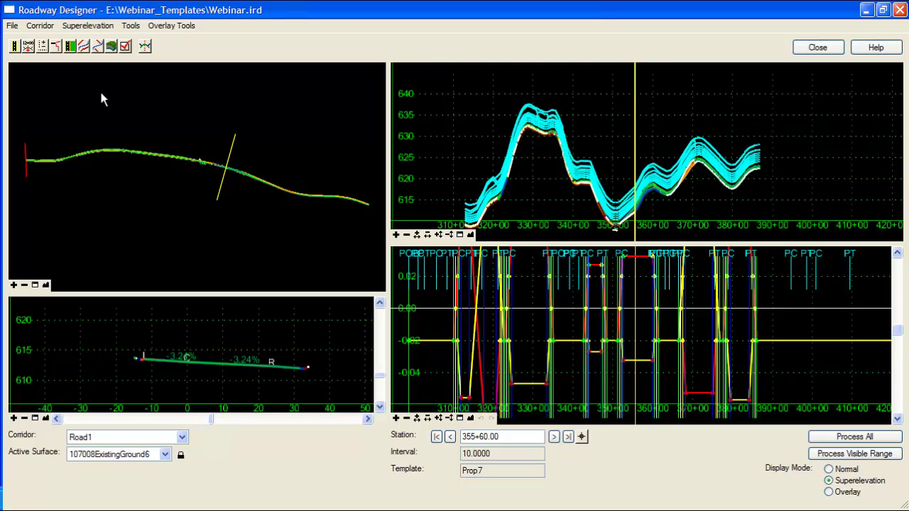
Step: Review the superelevation entries in the point control list, with the name column fitted to its text
click(42, 46)
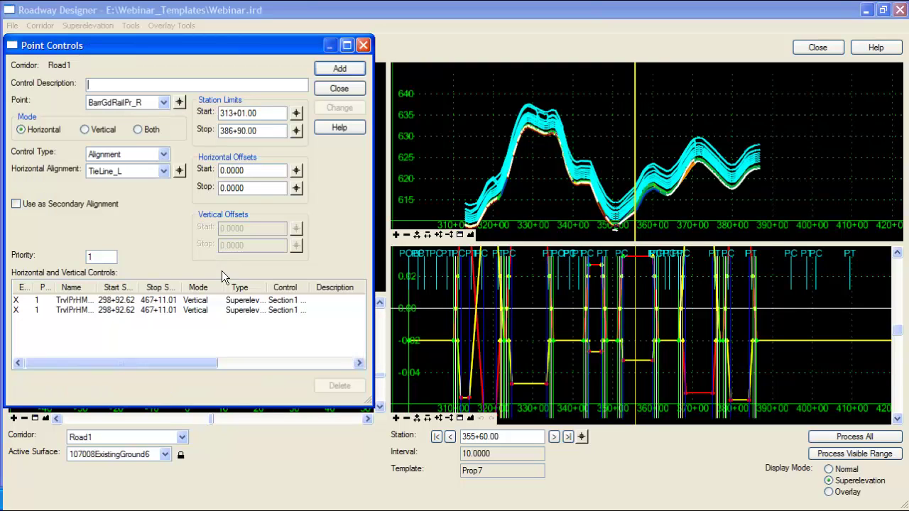
drag(375, 305, 481, 305)
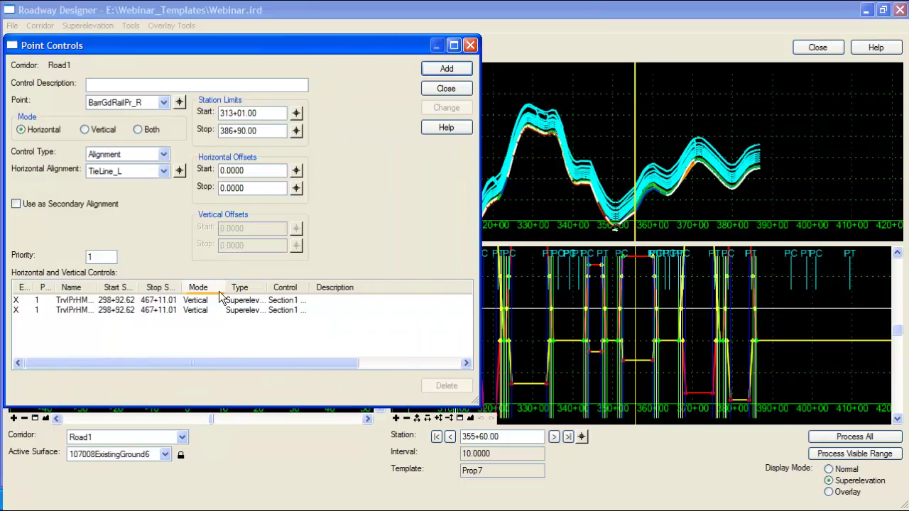
double_click(56, 288)
click(446, 88)
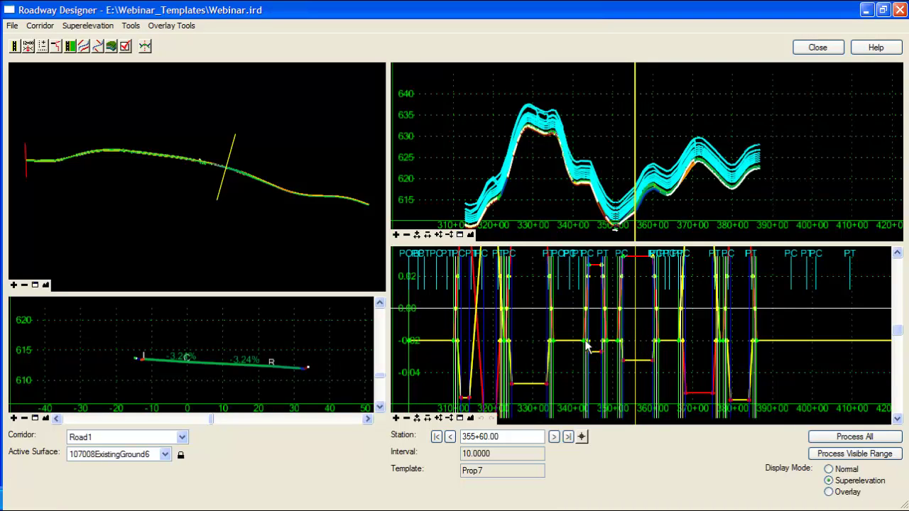
Step: Examine the superelevation diagram around station 345+00 and review the editing commands it offers without running one
scroll(599, 351, up, 1)
scroll(598, 350, up, 1)
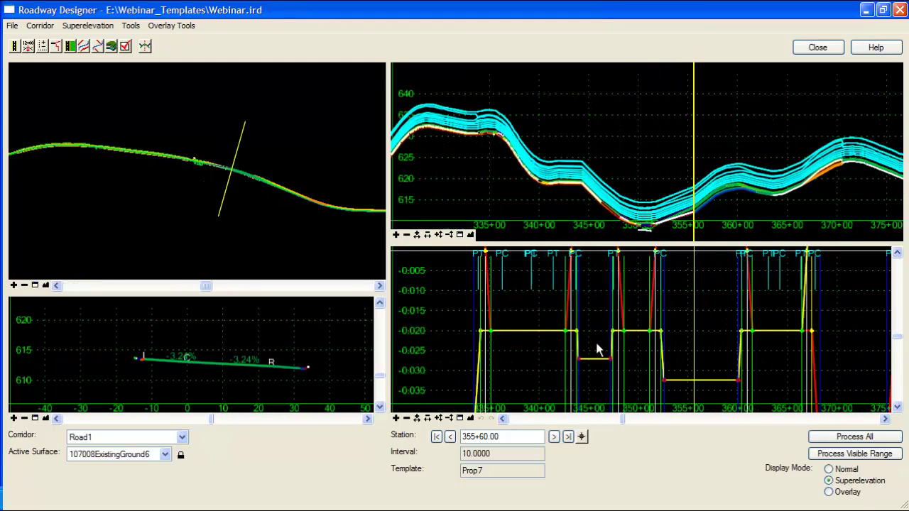
right_click(587, 304)
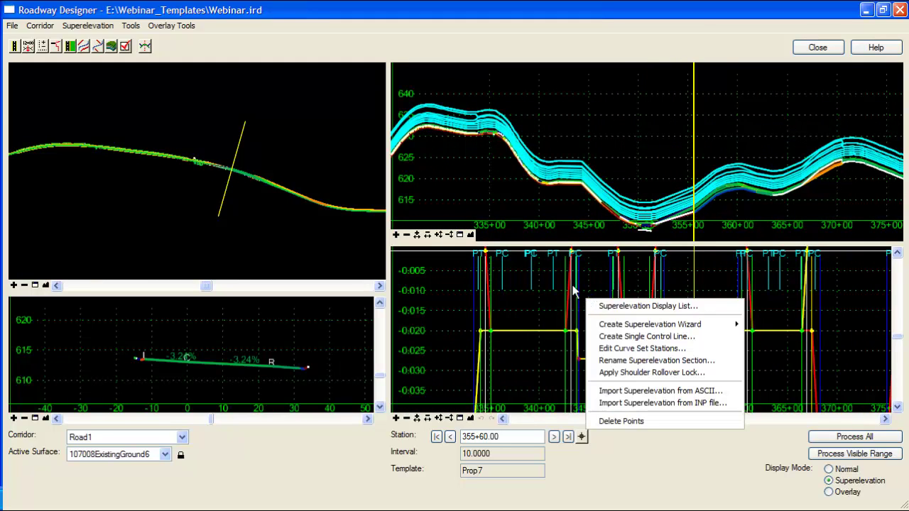
click(573, 285)
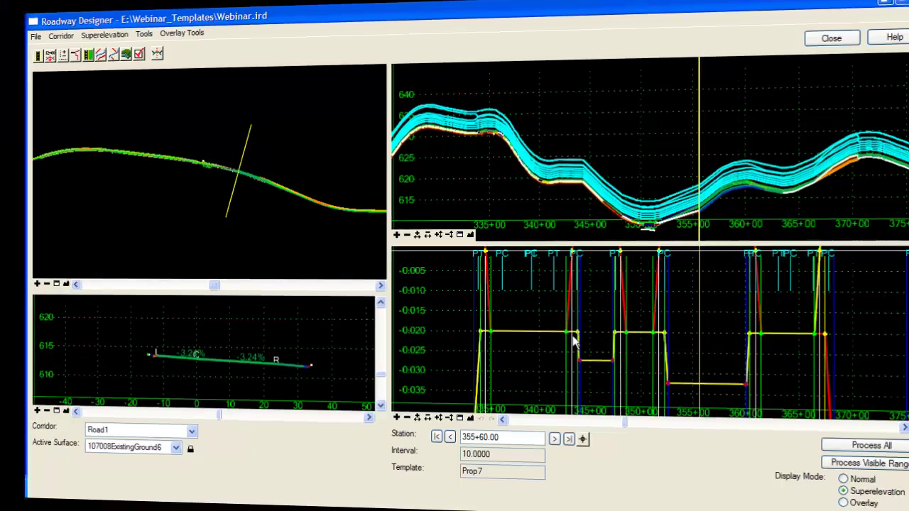